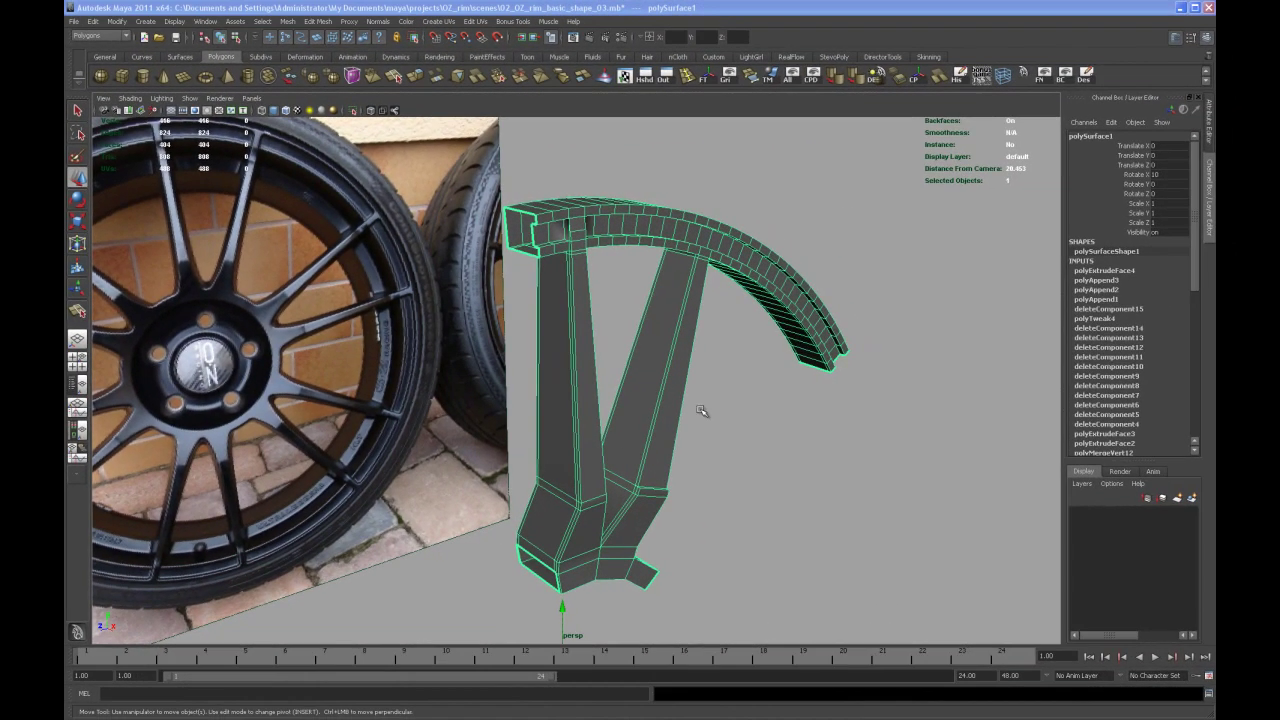
Insert two edge loops across the upper part of the first spoke, one just below the rim and one lower at the photo's step
mouse_move(638, 434)
left_mouse_down("alt")
mouse_move(665, 434)
mouse_move(620, 420)
left_mouse_up("alt")
right_click_drag(620, 420, 656, 414, "alt")
middle_click_drag(656, 414, 558, 467, "alt")
right_click_drag(558, 467, 571, 480, "alt")
middle_click_drag(571, 480, 583, 531, "alt")
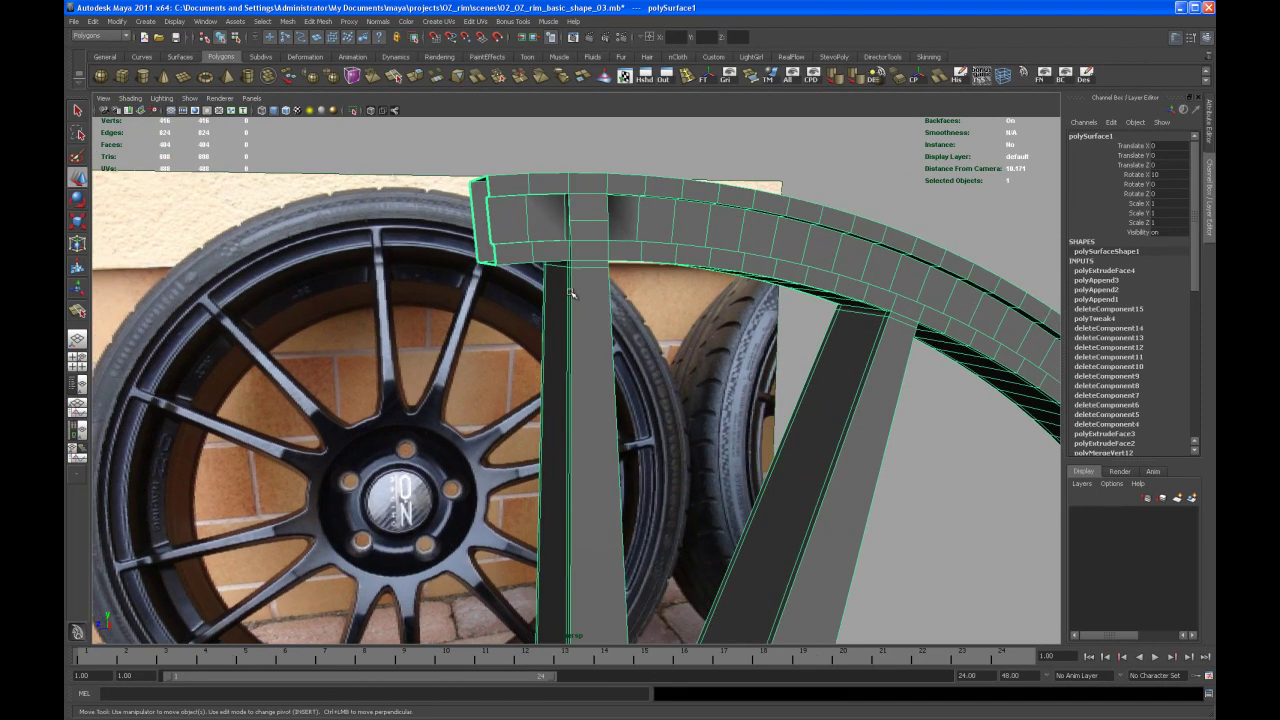
left_click_drag(572, 298, 611, 350, "alt")
key("space")
key("space")
right_click_drag(580, 450, 606, 457, "alt")
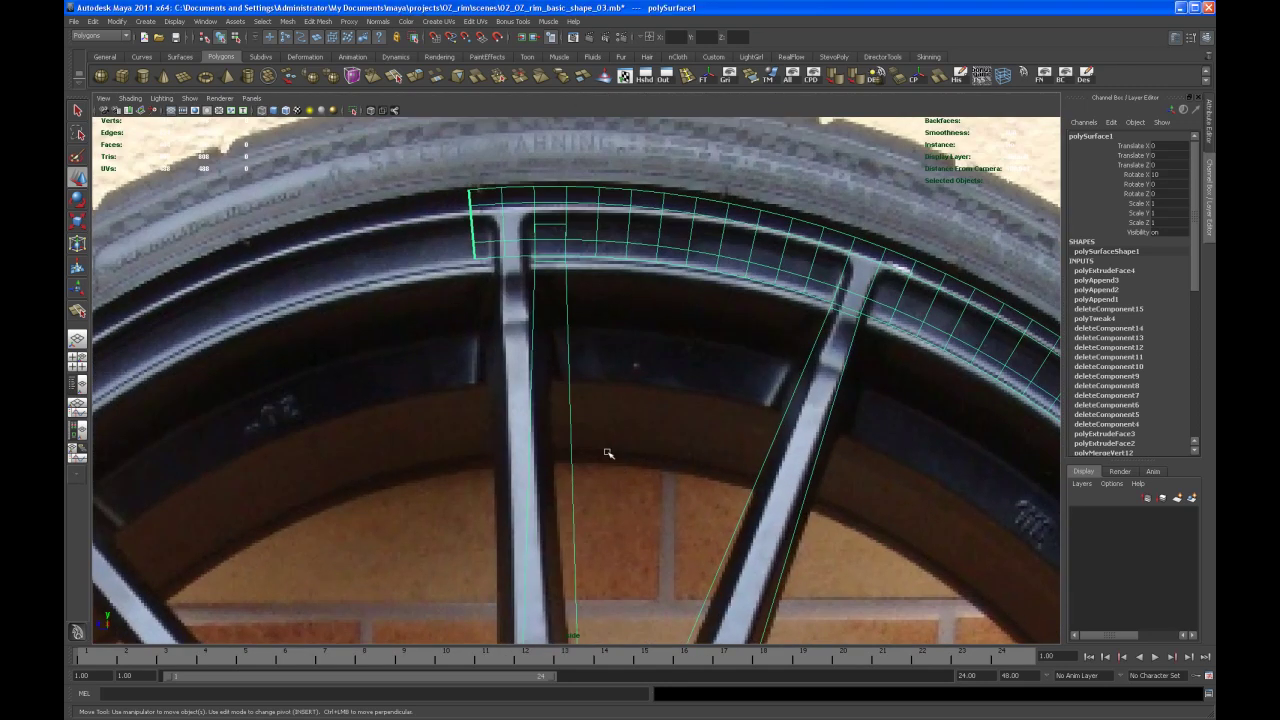
middle_click_drag(606, 457, 612, 485, "alt")
right_click_drag(612, 485, 615, 486, "alt")
left_click(687, 78)
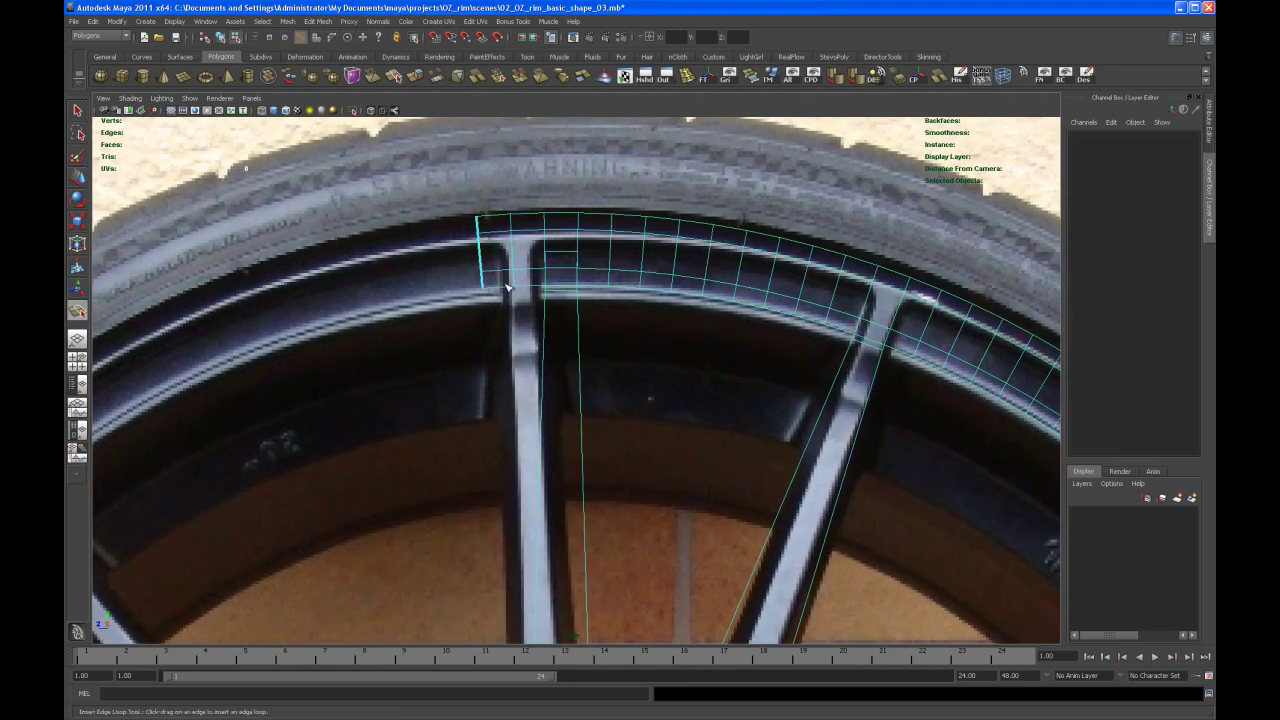
left_click(547, 298)
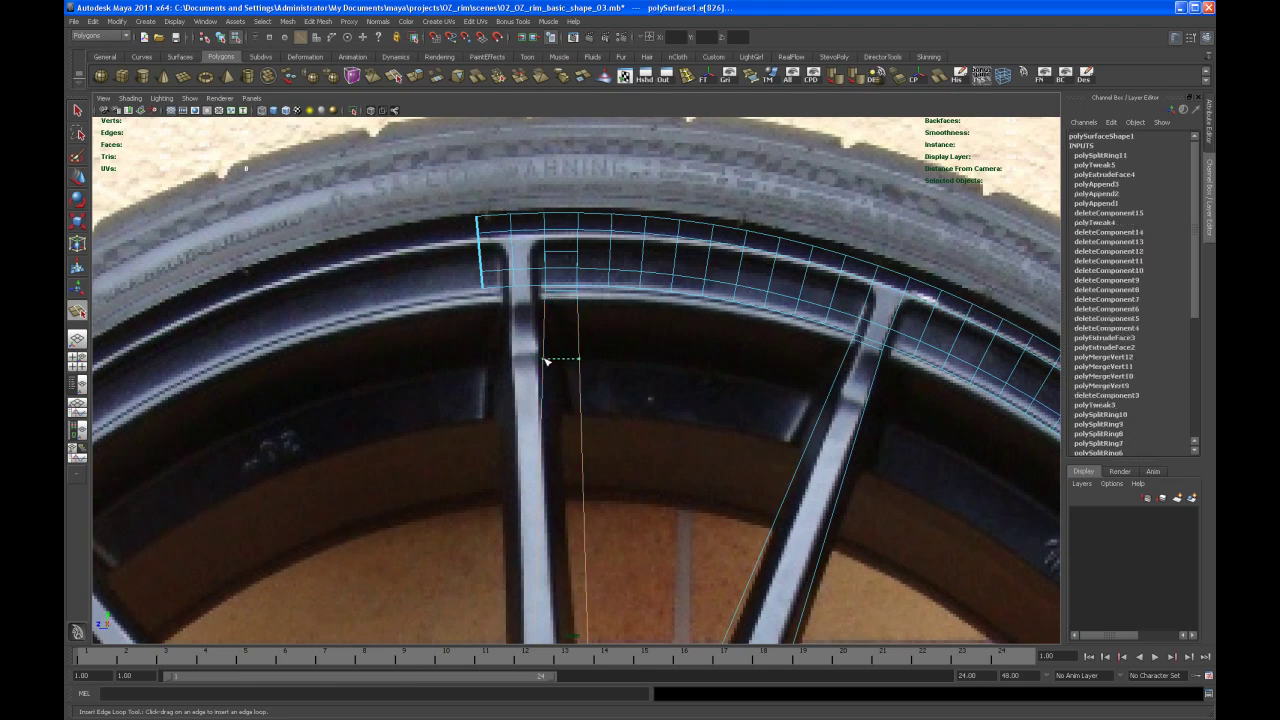
left_click_drag(546, 360, 547, 358)
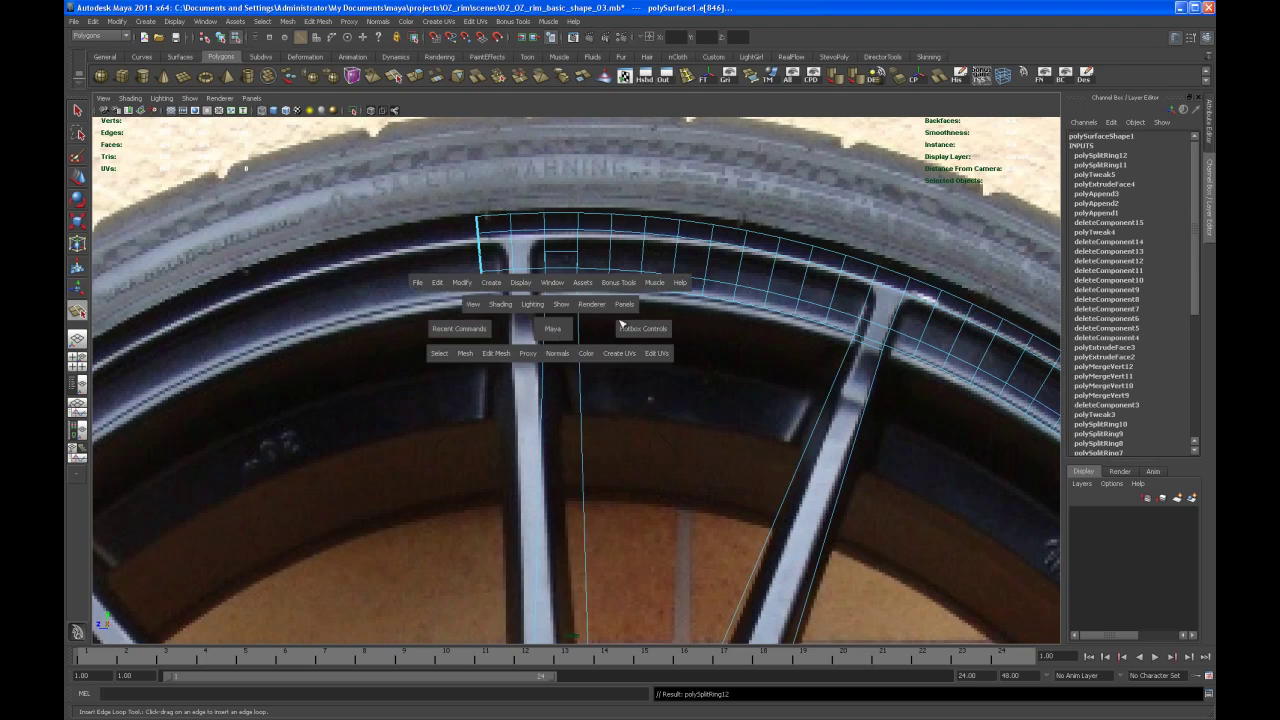
Split the edge ring between the spoke's two new loops with two divisions, changing the split type so the loops are evenly spaced
key("space")
key("space")
key("q")
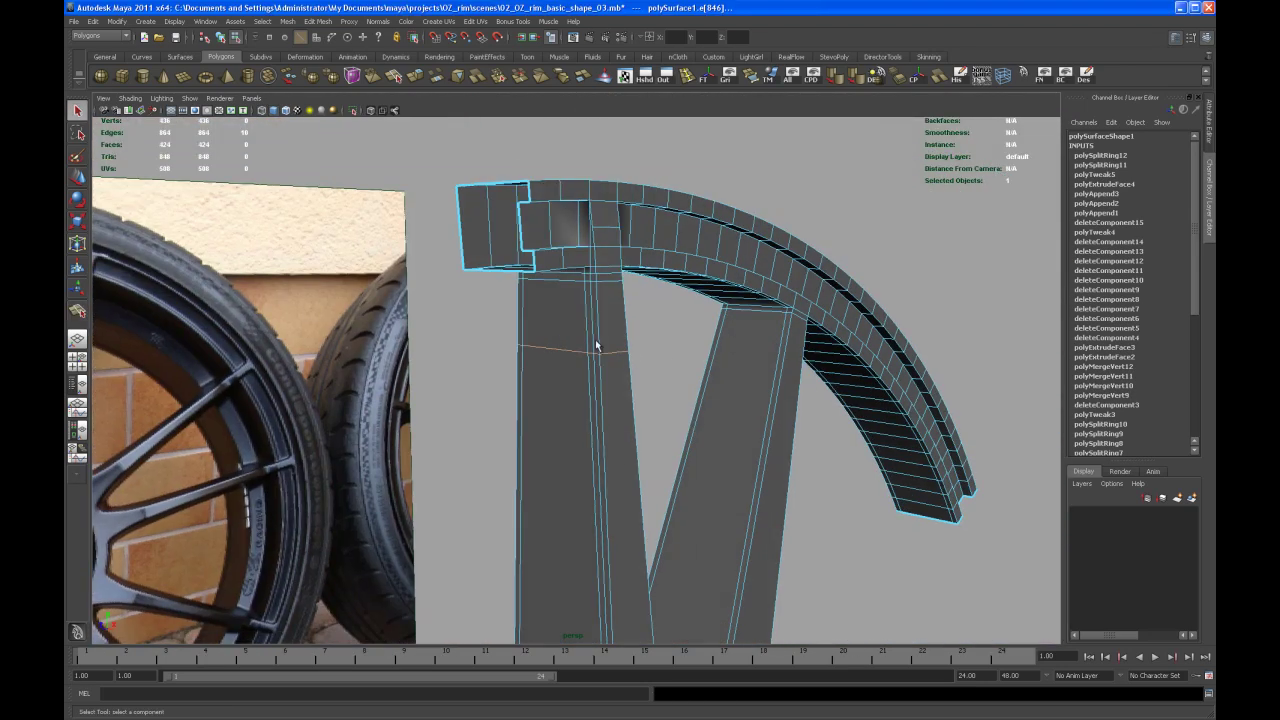
left_click(597, 318)
right_click_drag(586, 331, 613, 377, "alt")
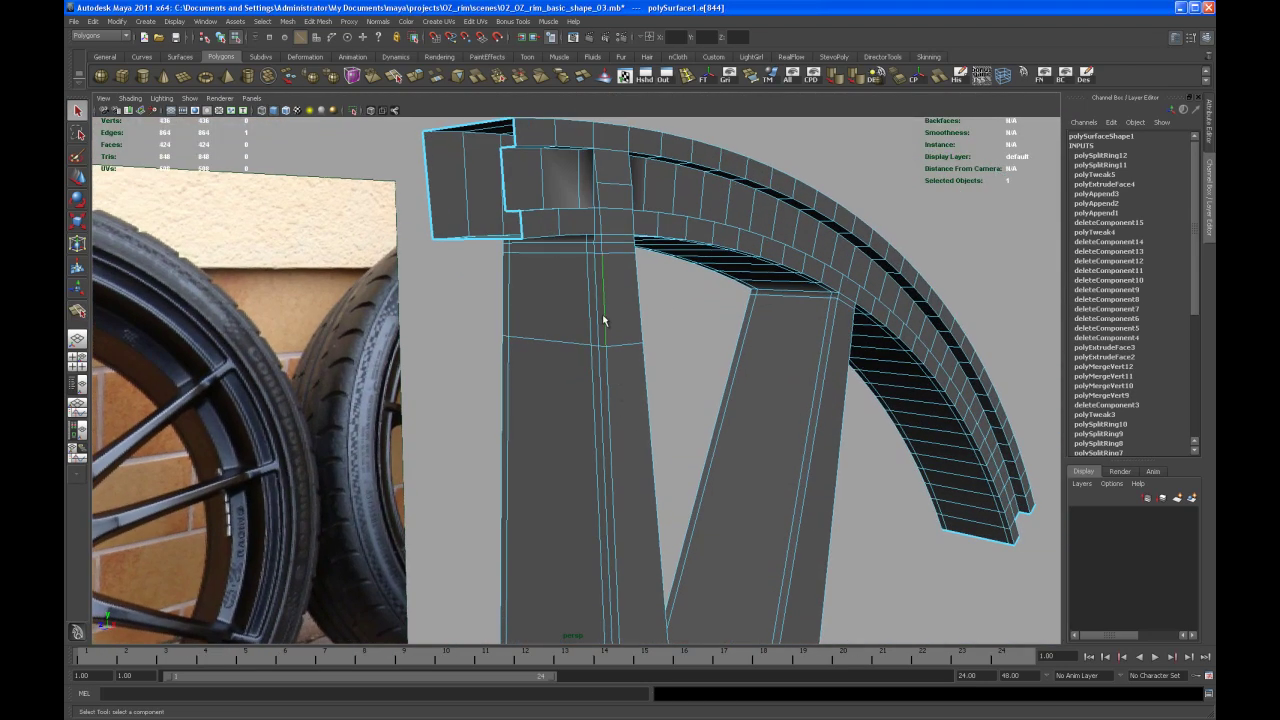
right_click_drag(602, 313, 614, 346, "ctrl")
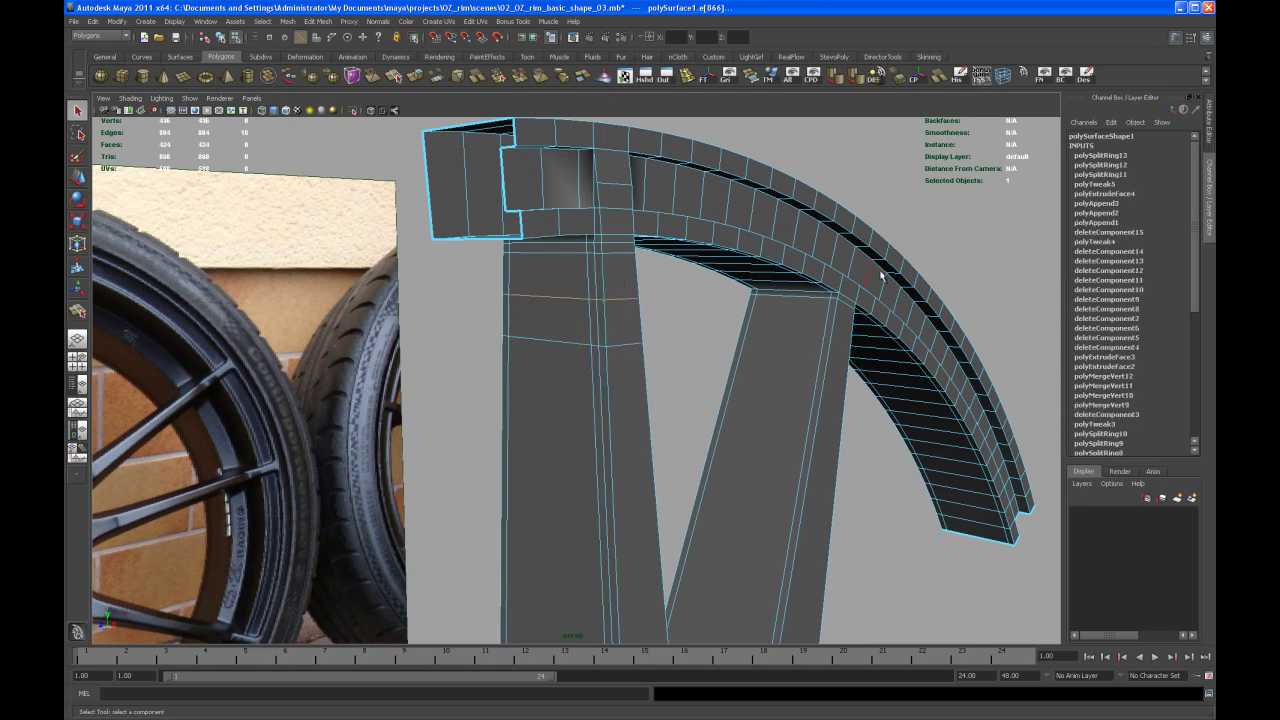
left_click(1125, 156)
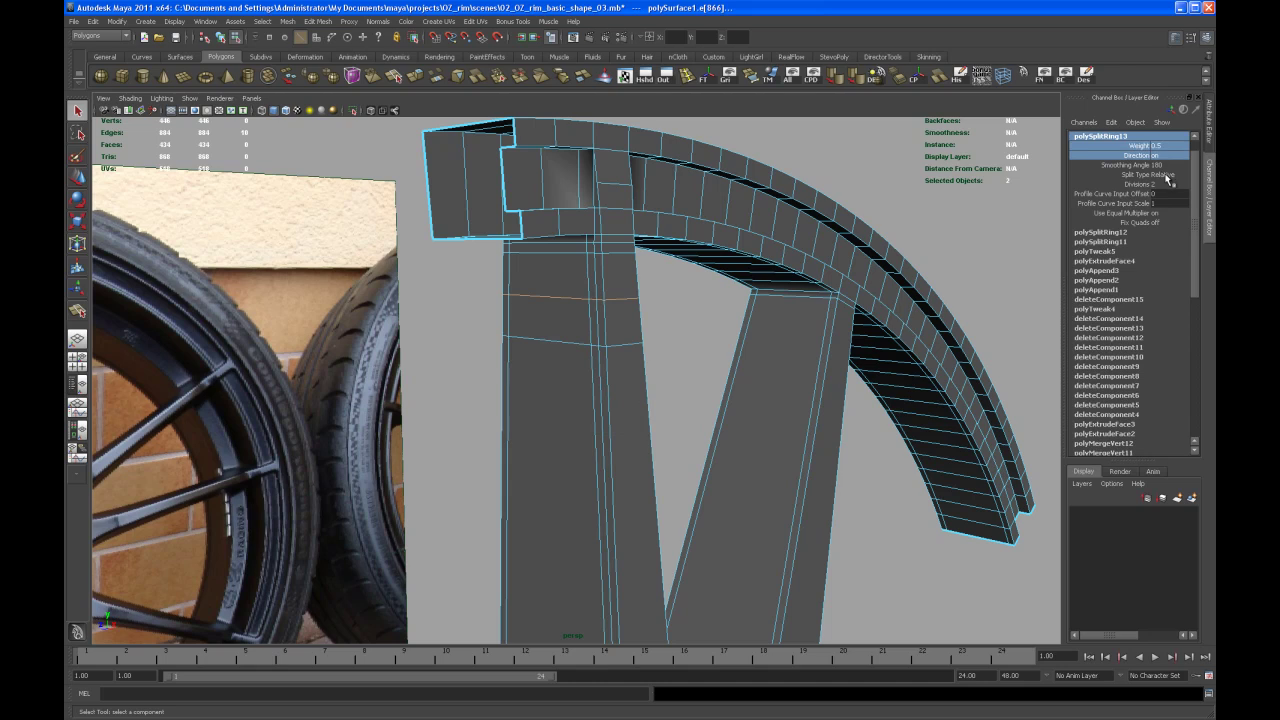
left_click(1166, 176)
left_click(1173, 211)
Move the front vertices of the two middle loops inward along X to form a notch near the spoke's upper end
left_click_drag(648, 320, 656, 344, "alt")
right_click_drag(656, 343, 586, 297, "alt")
mouse_move(656, 313)
left_mouse_down("alt")
mouse_move(684, 317)
mouse_move(650, 328)
left_mouse_up("alt")
left_click_drag(686, 333, 657, 327, "alt")
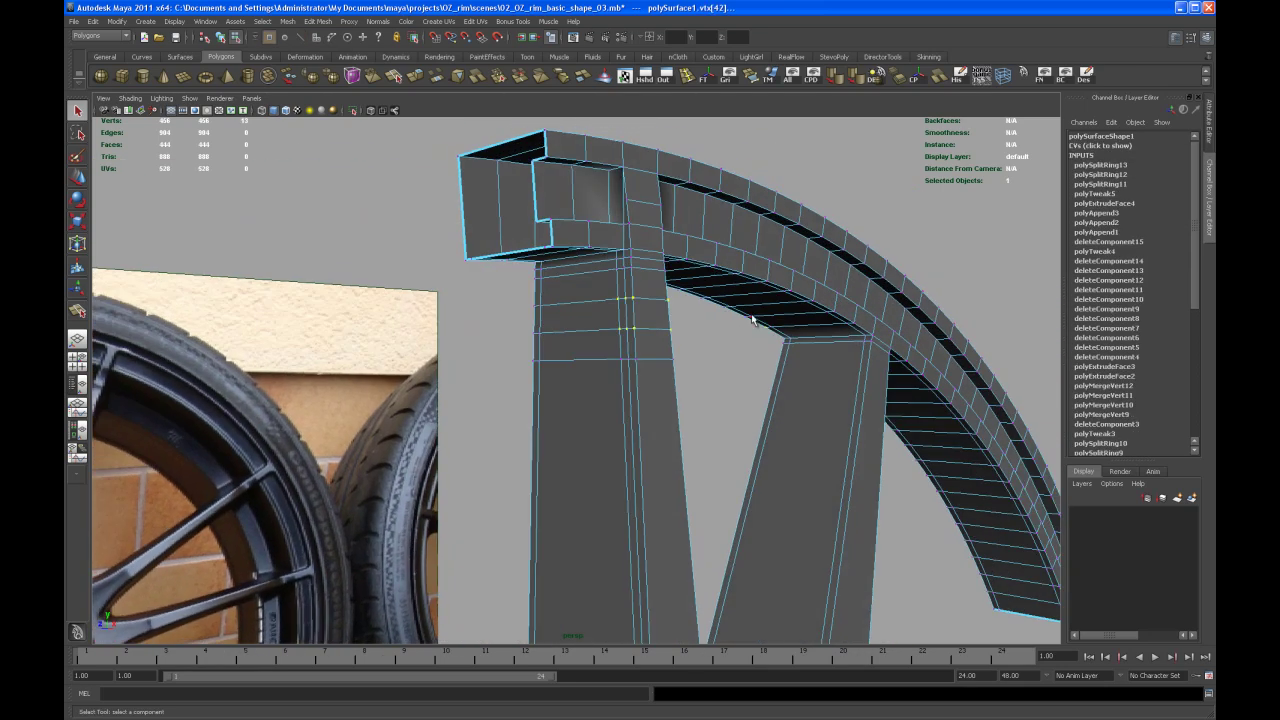
left_click_drag(760, 355, 604, 423, "alt")
key("w")
left_click_drag(537, 391, 560, 391, "alt")
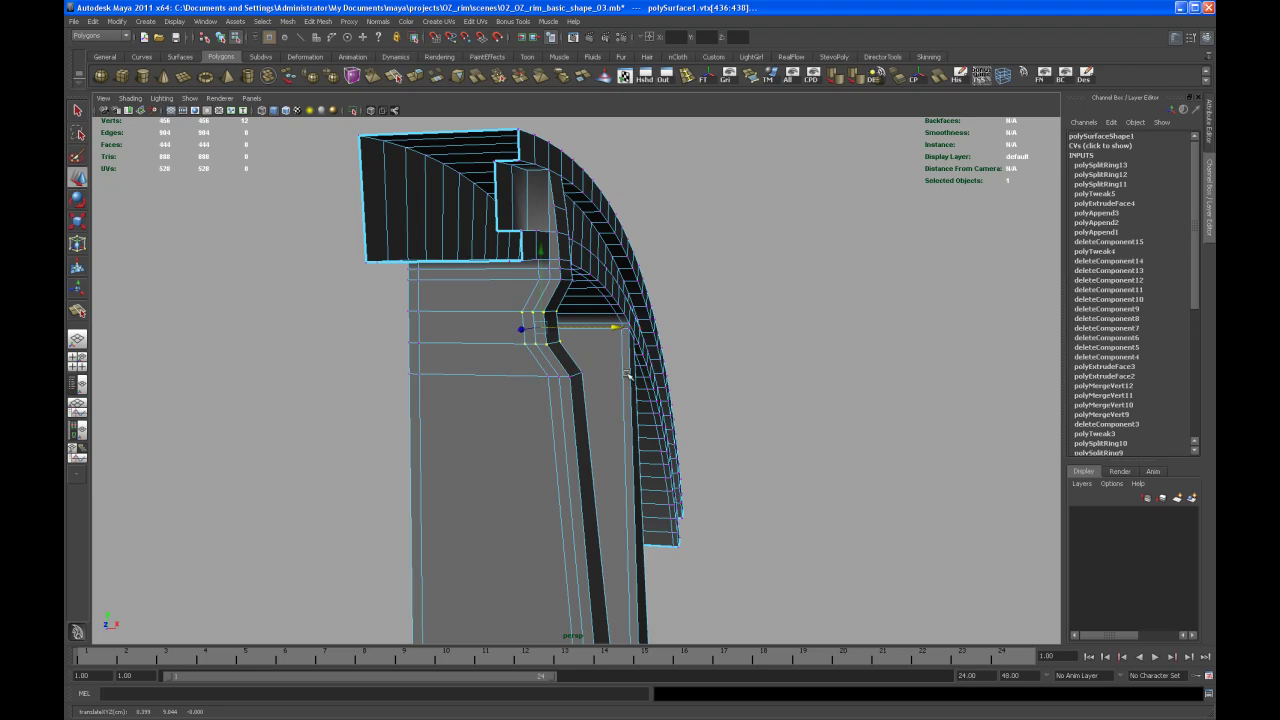
left_click_drag(617, 395, 546, 418, "alt")
right_click_drag(575, 397, 491, 360)
left_click(471, 426)
Examine the notched spoke and rim segment from several angles beside the reference photo
right_click_drag(637, 441, 453, 386, "alt")
left_click_drag(452, 385, 576, 402, "alt")
right_click_drag(576, 402, 589, 406, "alt")
left_click_drag(589, 406, 580, 414, "alt")
right_click_drag(580, 414, 593, 405, "alt")
left_click_drag(597, 333, 586, 383, "alt")
left_click(587, 382)
key("1")
left_click_drag(668, 420, 569, 444, "alt")
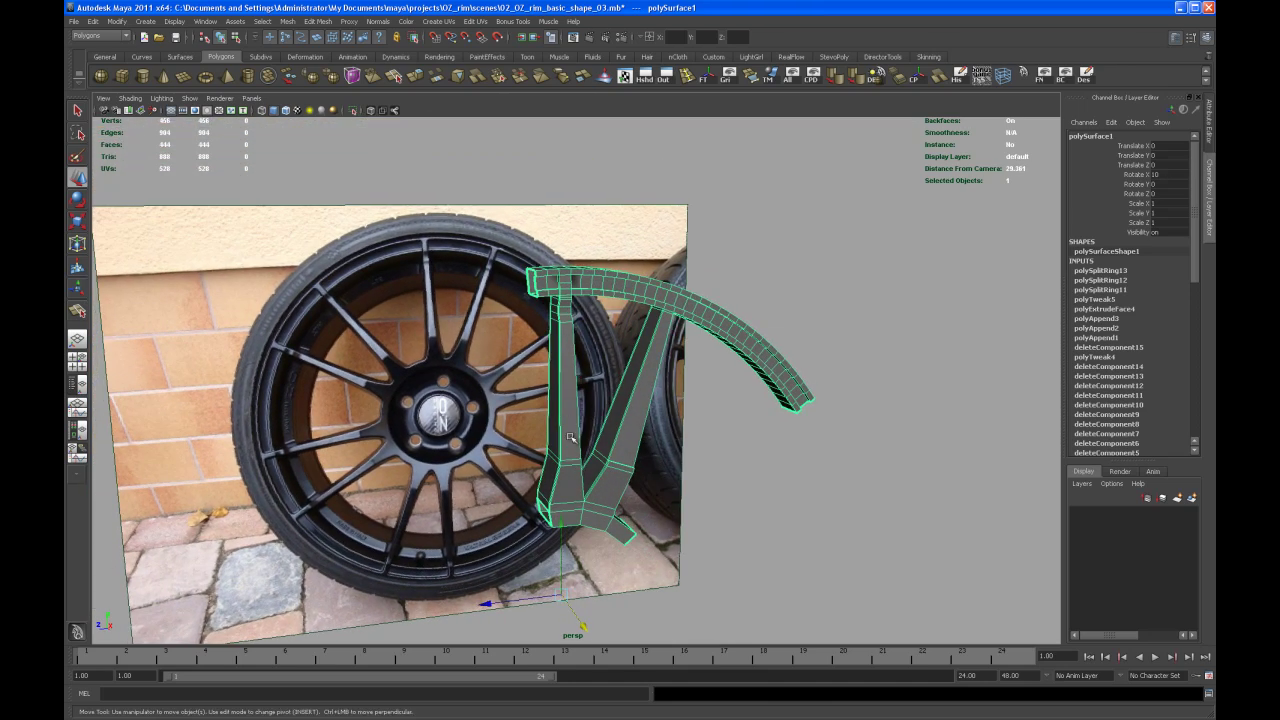
middle_click_drag(563, 440, 516, 421, "alt")
right_click_drag(516, 421, 537, 503, "alt")
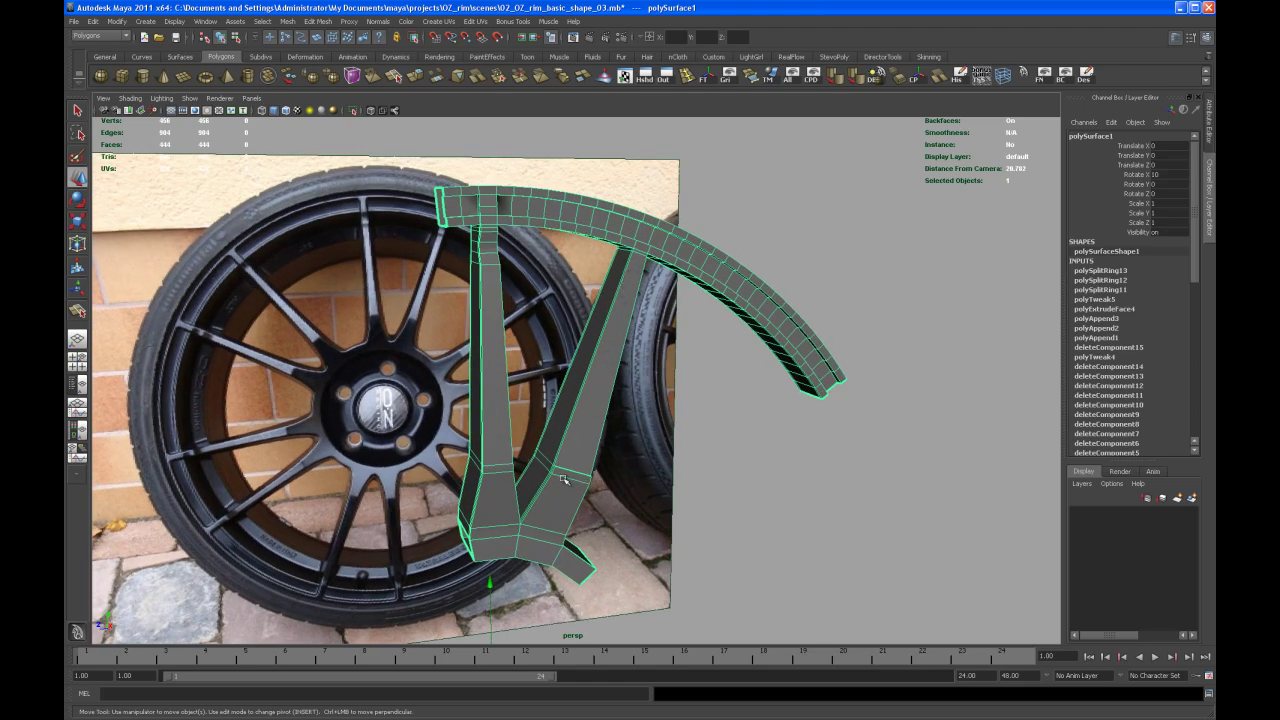
left_click_drag(558, 425, 574, 450, "alt")
right_click_drag(574, 450, 575, 467, "alt")
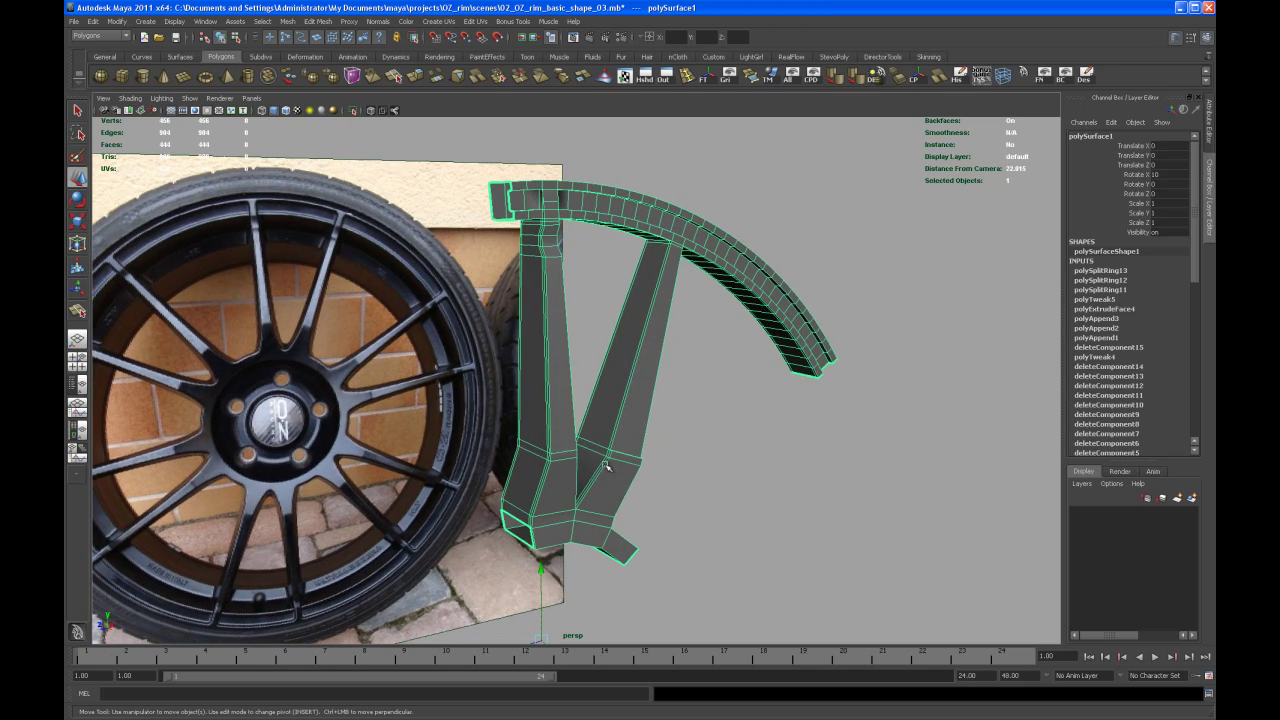
Lasso-select the faces of the second, slanted spoke in the side view and delete them
key("space")
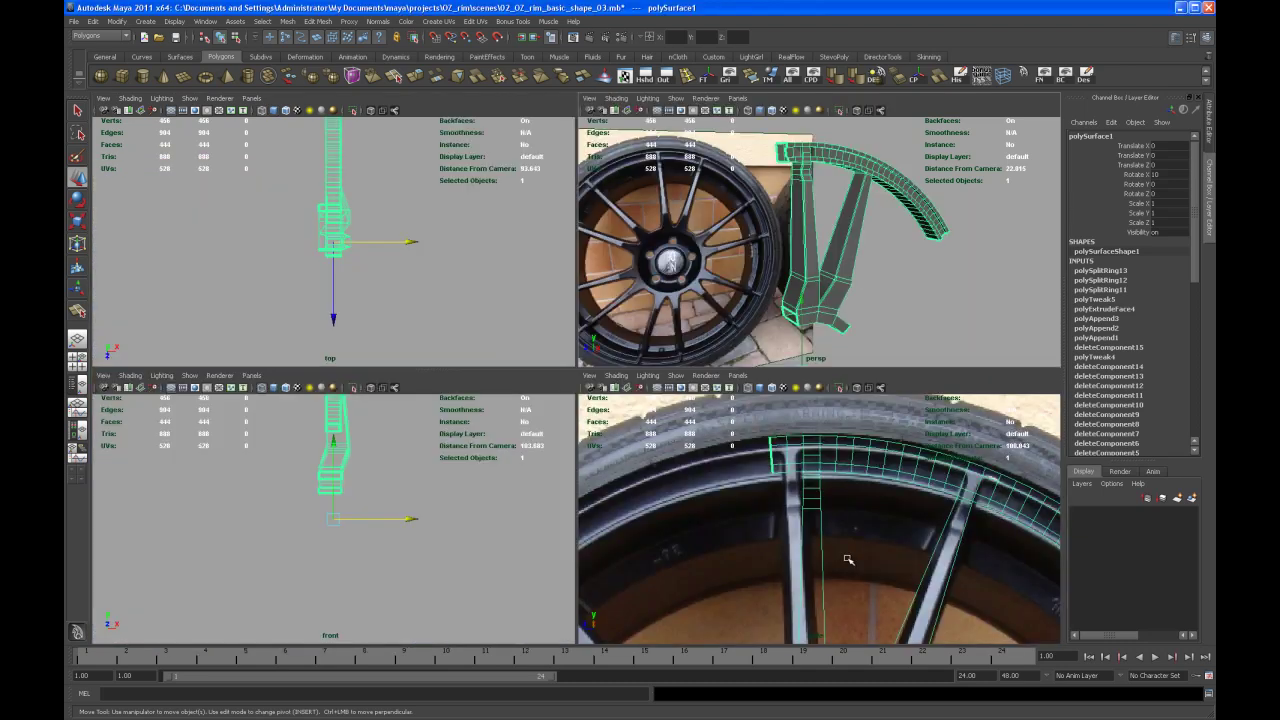
key("space")
right_click_drag(800, 473, 692, 396, "alt")
right_click_drag(657, 333, 678, 247)
left_click(78, 135)
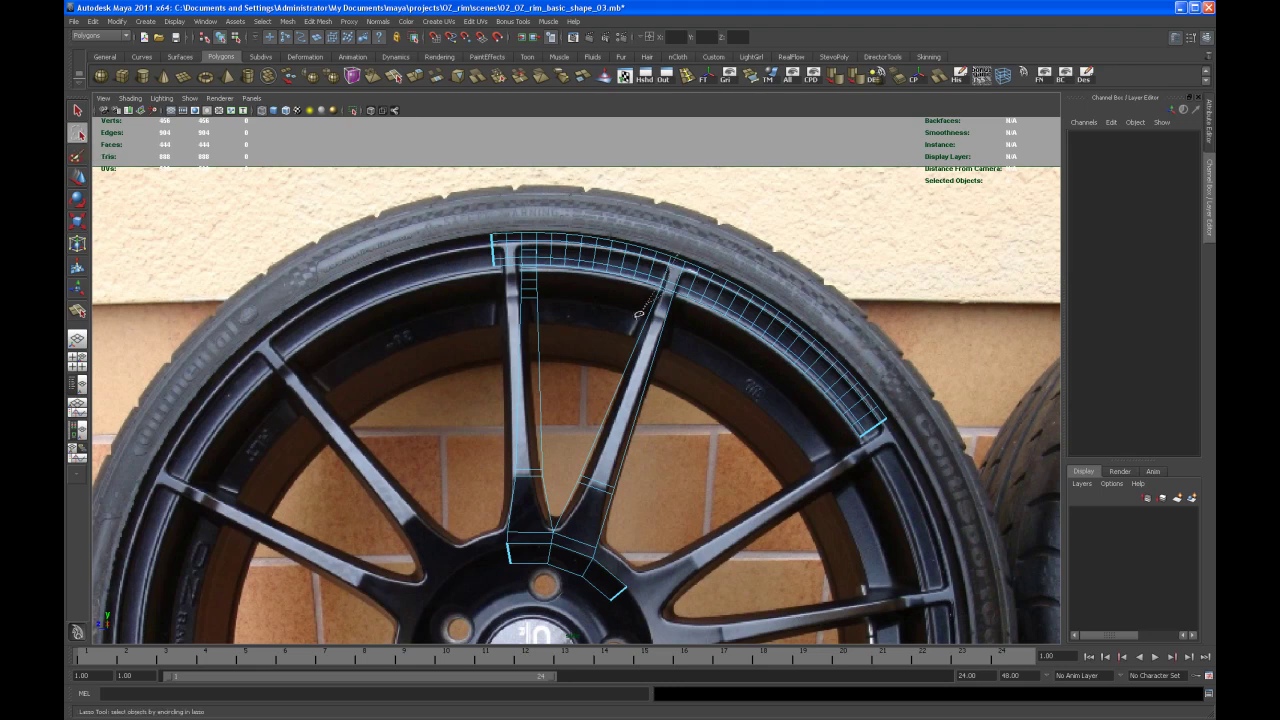
mouse_move(580, 441)
left_mouse_down()
mouse_move(575, 585)
mouse_move(618, 501)
left_mouse_up()
left_click_drag(674, 352, 697, 382)
key("Delete")
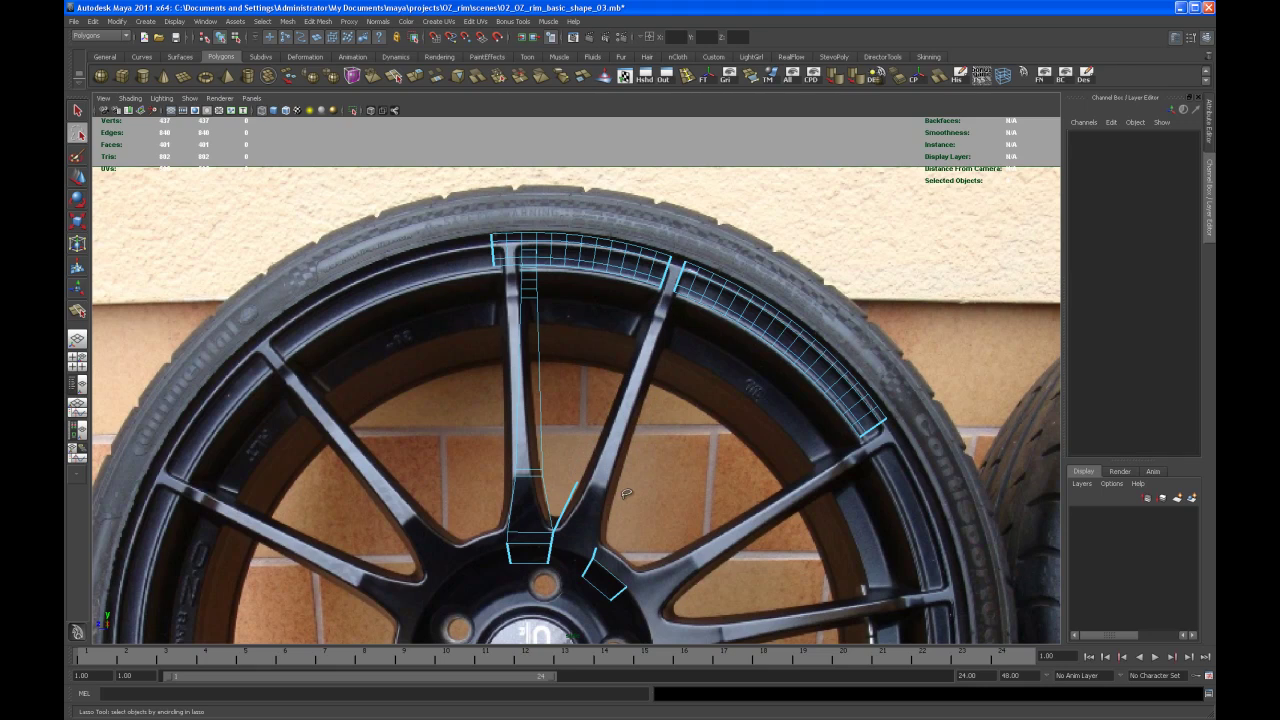
Delete the leftover faces around the base of the removed spoke near the hub
key("Delete")
key("q")
left_click(593, 515)
key("Delete")
left_click_drag(591, 532, 615, 563)
key("Delete")
Delete the three leftover faces on the underside of the rim at the gap left by the removed spoke
right_click_drag(613, 402, 676, 538, "alt")
middle_click_drag(677, 538, 652, 610, "alt")
key("space")
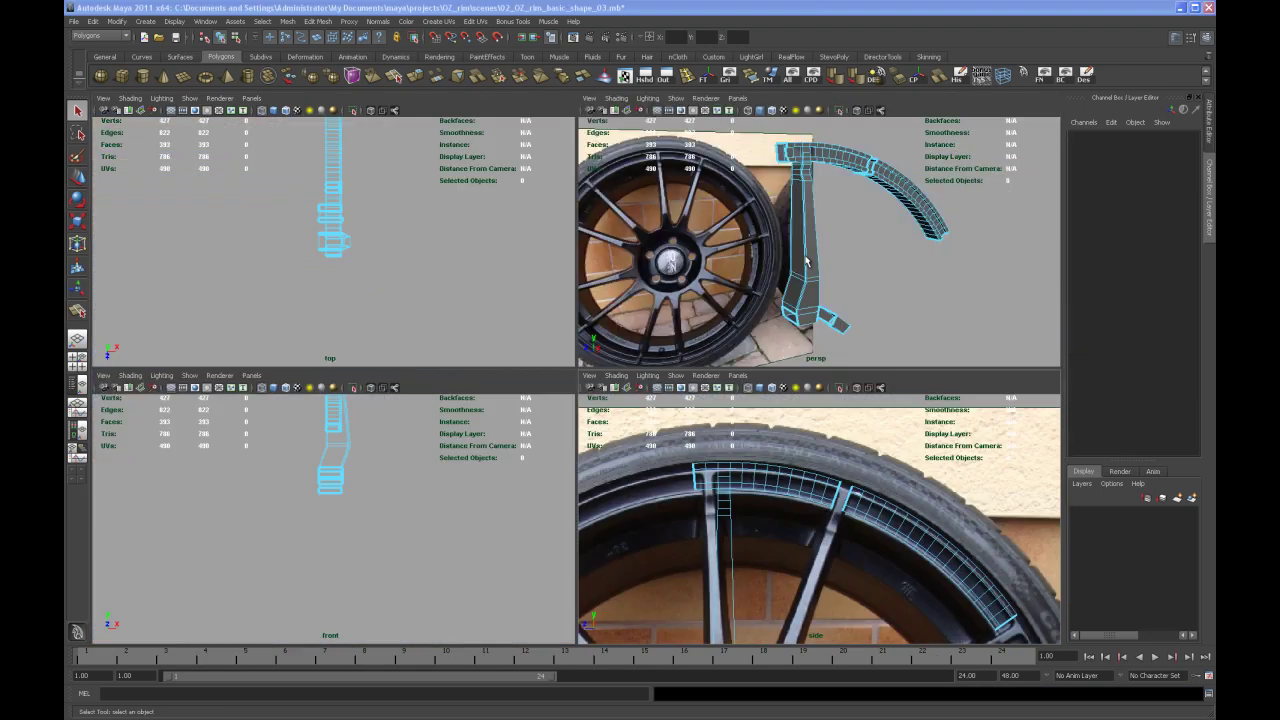
key("space")
left_click_drag(776, 244, 691, 443, "alt")
middle_click_drag(691, 443, 600, 410, "alt")
right_click_drag(600, 410, 625, 420, "alt")
left_click(603, 358)
left_click_drag(603, 358, 671, 397, "alt")
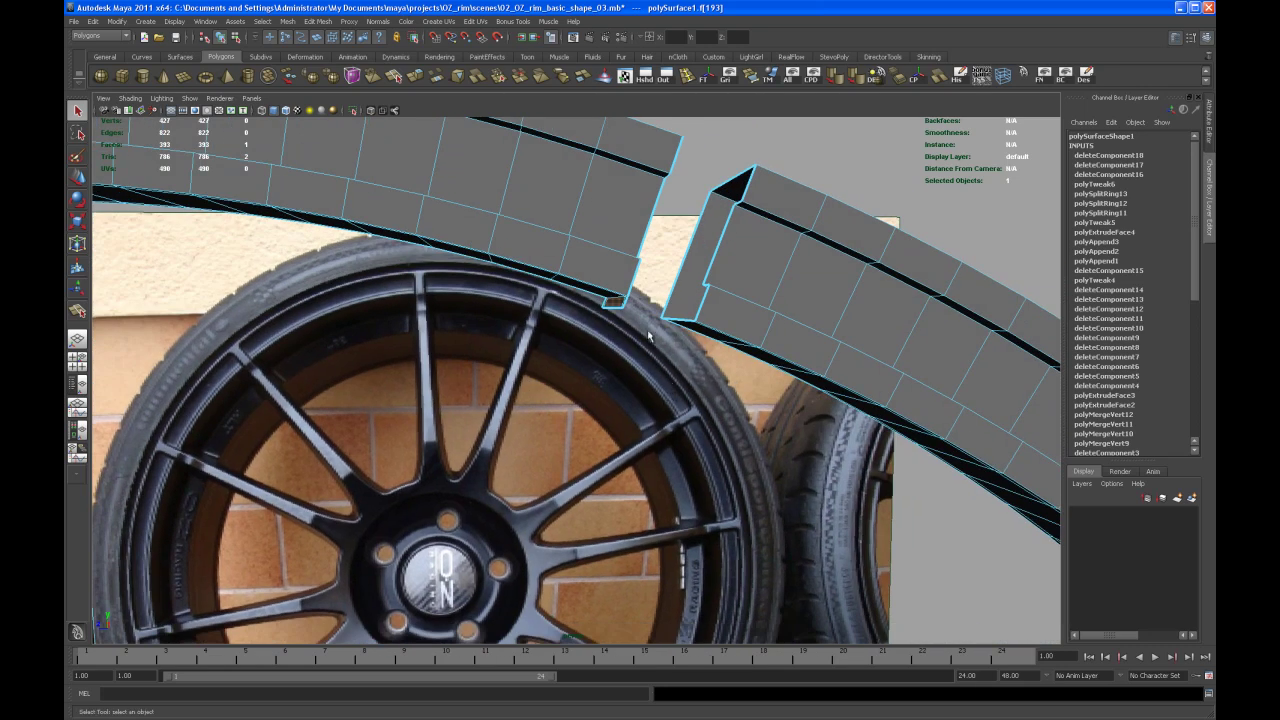
key("Delete")
left_click(627, 303)
key("Delete")
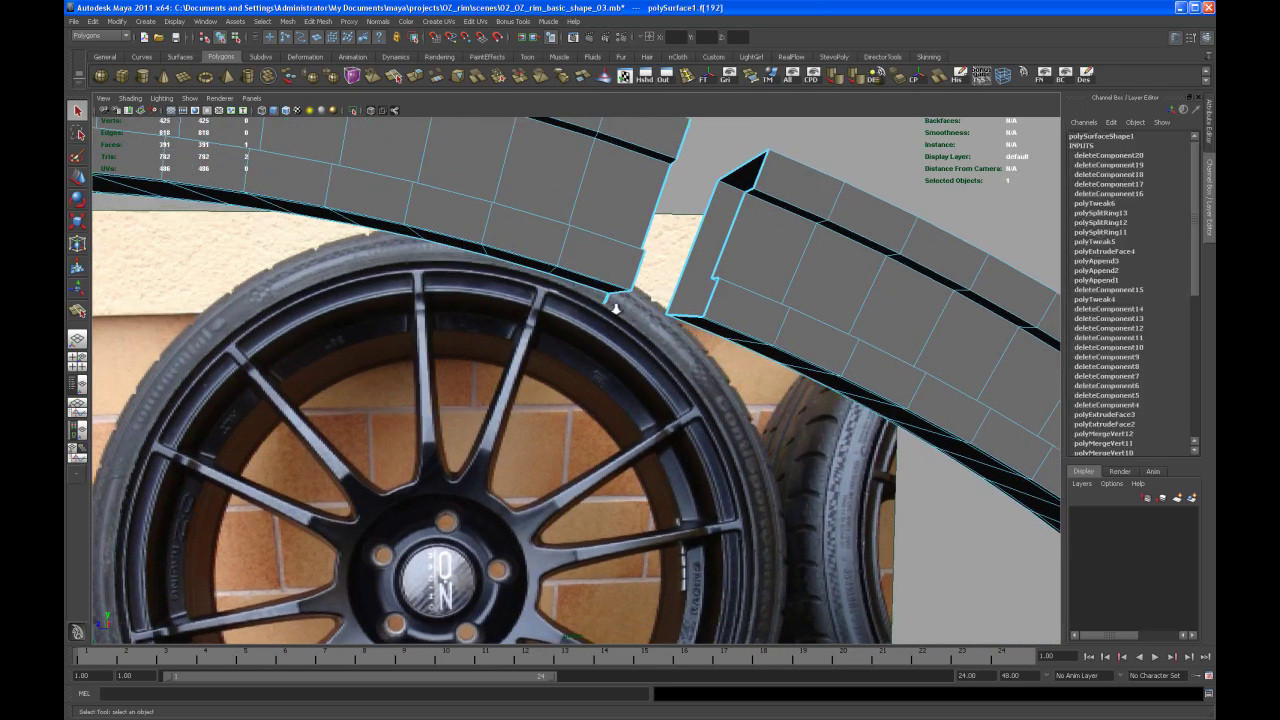
left_click(606, 300)
key("Delete")
Examine the rim gap and the remaining spoke from different angles for leftover faces
left_click_drag(610, 304, 629, 318, "alt")
left_click_drag(677, 248, 670, 413, "alt")
middle_click_drag(632, 422, 645, 367, "alt")
right_click_drag(645, 372, 471, 359, "alt")
middle_click_drag(625, 474, 654, 363, "alt")
right_click_drag(654, 363, 567, 395, "alt")
middle_click_drag(567, 395, 611, 420, "alt")
left_click_drag(611, 420, 641, 397, "alt")
left_click_drag(584, 484, 587, 268, "alt")
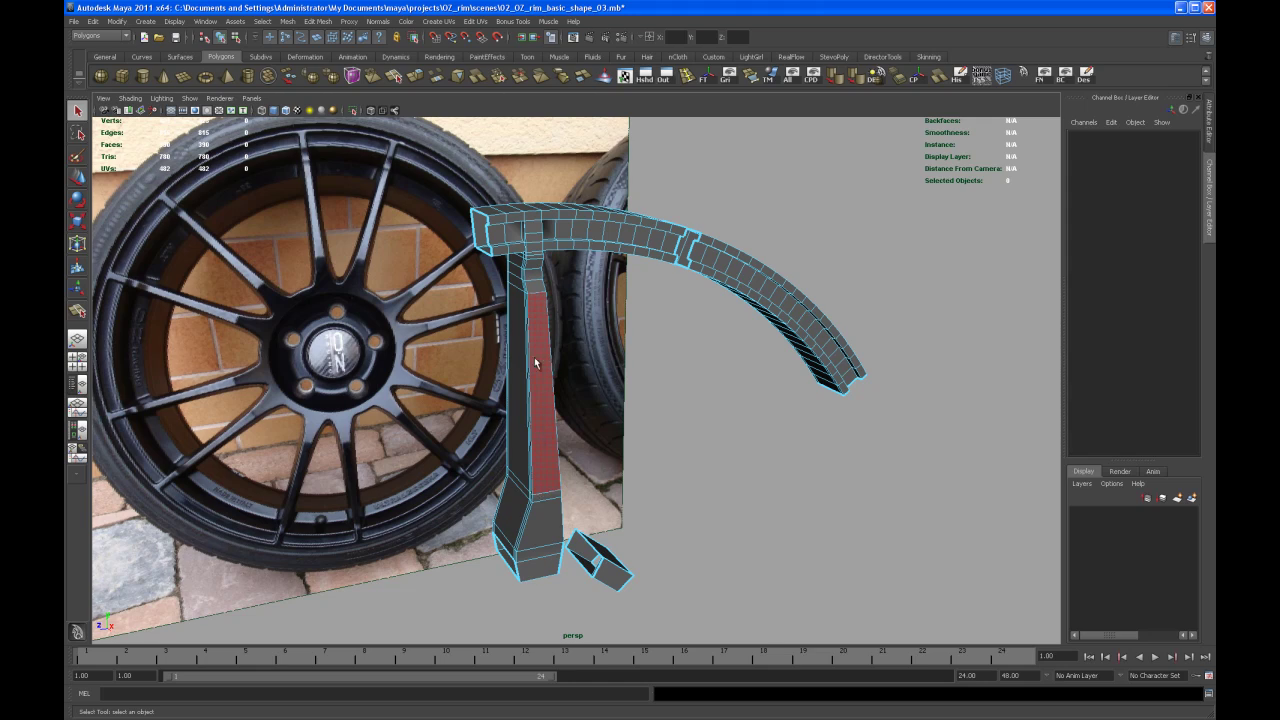
Select all faces of the remaining spoke from the rim down to the hub in the side view
key("space")
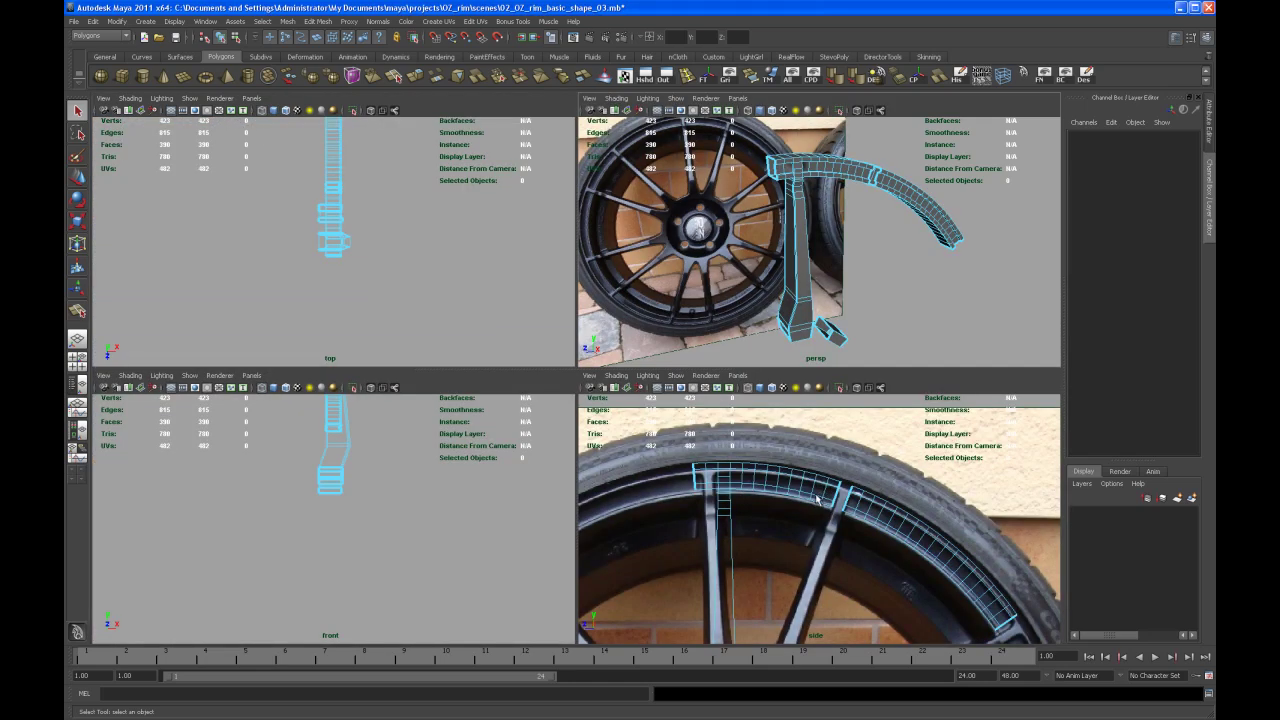
key("space")
middle_click_drag(626, 456, 783, 334, "alt")
right_click_drag(783, 334, 561, 400, "alt")
middle_click_drag(561, 400, 559, 388, "alt")
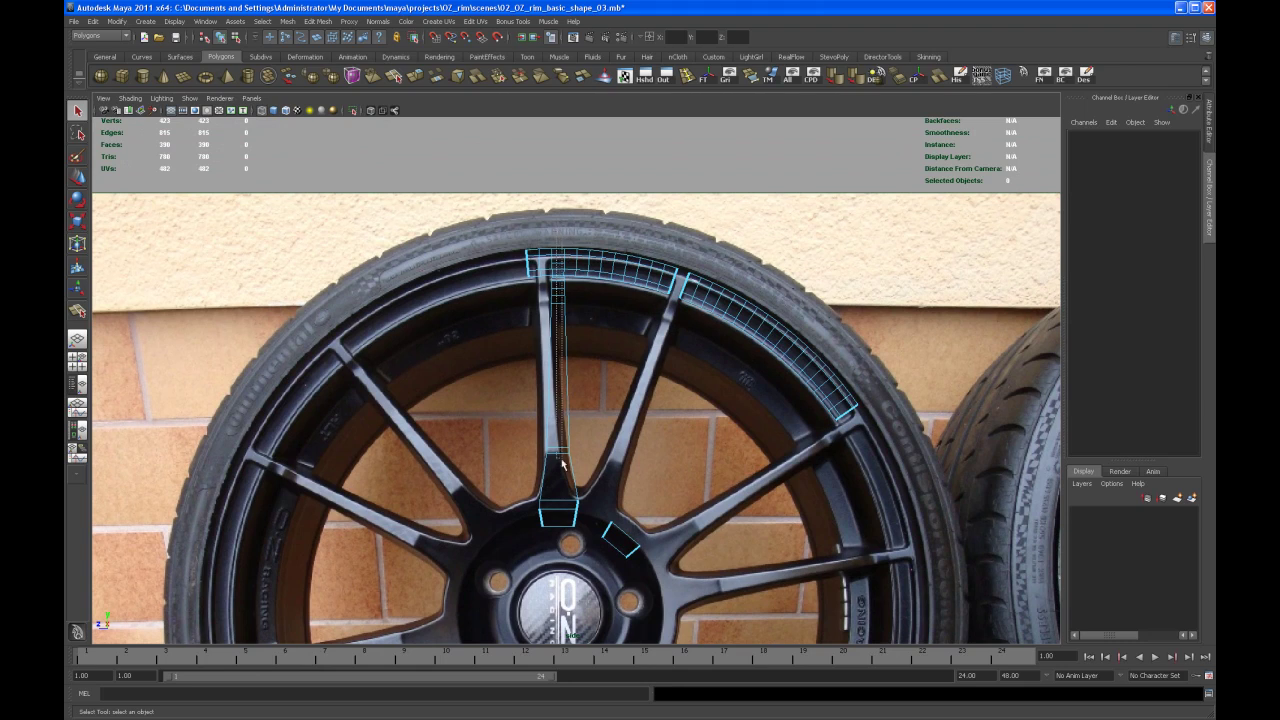
left_click(563, 540)
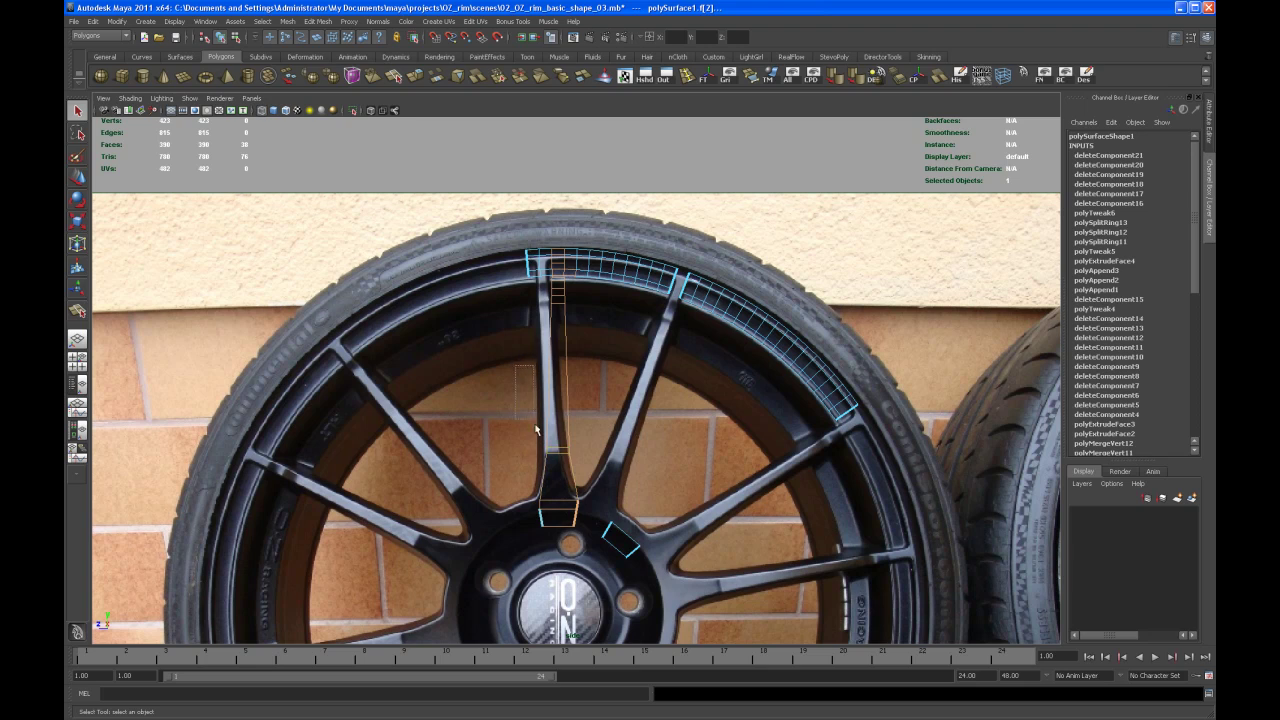
left_click_drag(551, 482, 584, 553, "ctrl+shift")
Correct the spoke's face selection where it meets the underside of the rim, adding the missing junction faces
key("space")
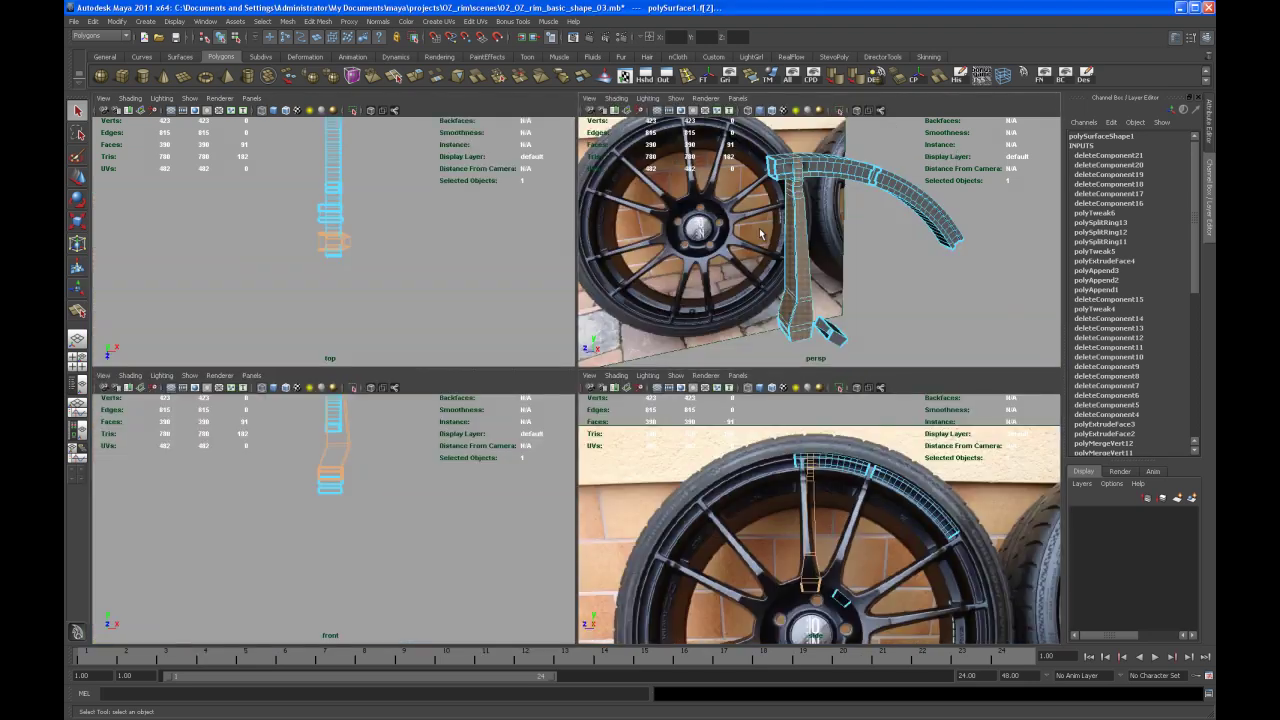
key("space")
scroll(596, 355, "up", 10)
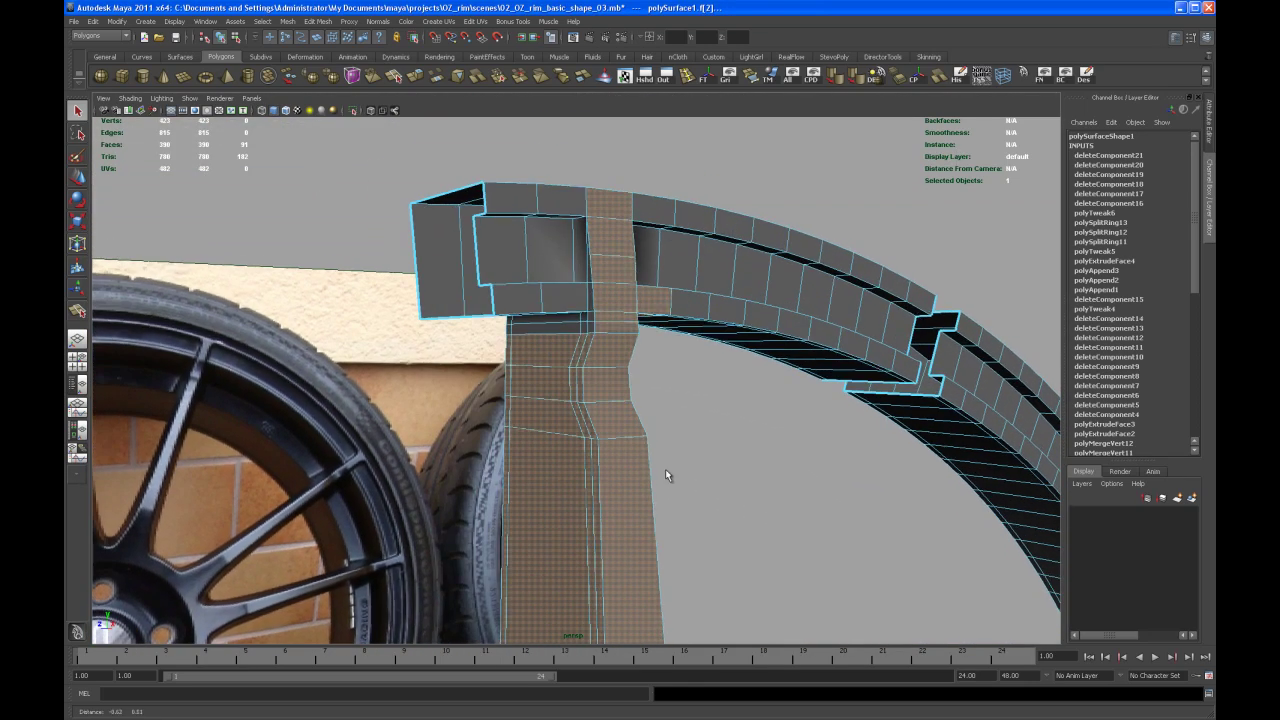
middle_click_drag(593, 434, 548, 304, "alt")
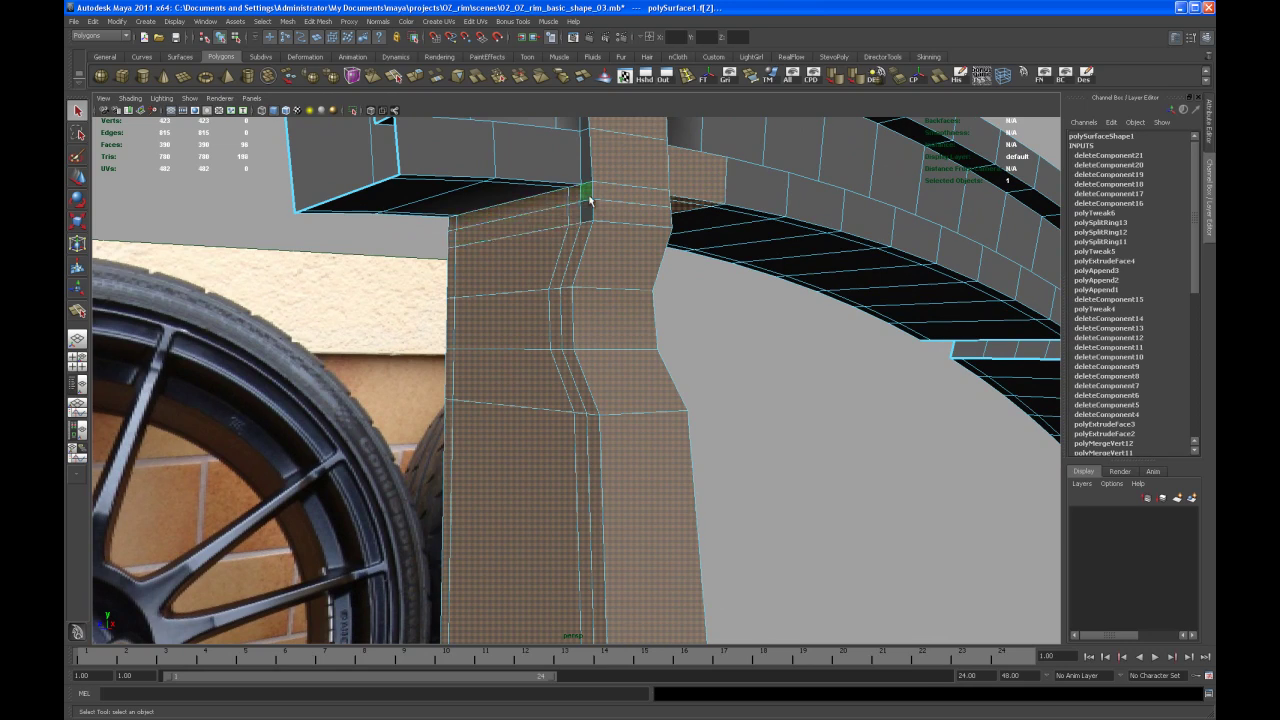
left_click_drag(689, 220, 310, 345, "alt")
middle_click_drag(310, 345, 552, 372, "alt")
left_click_drag(552, 372, 338, 328, "alt")
left_click(594, 354)
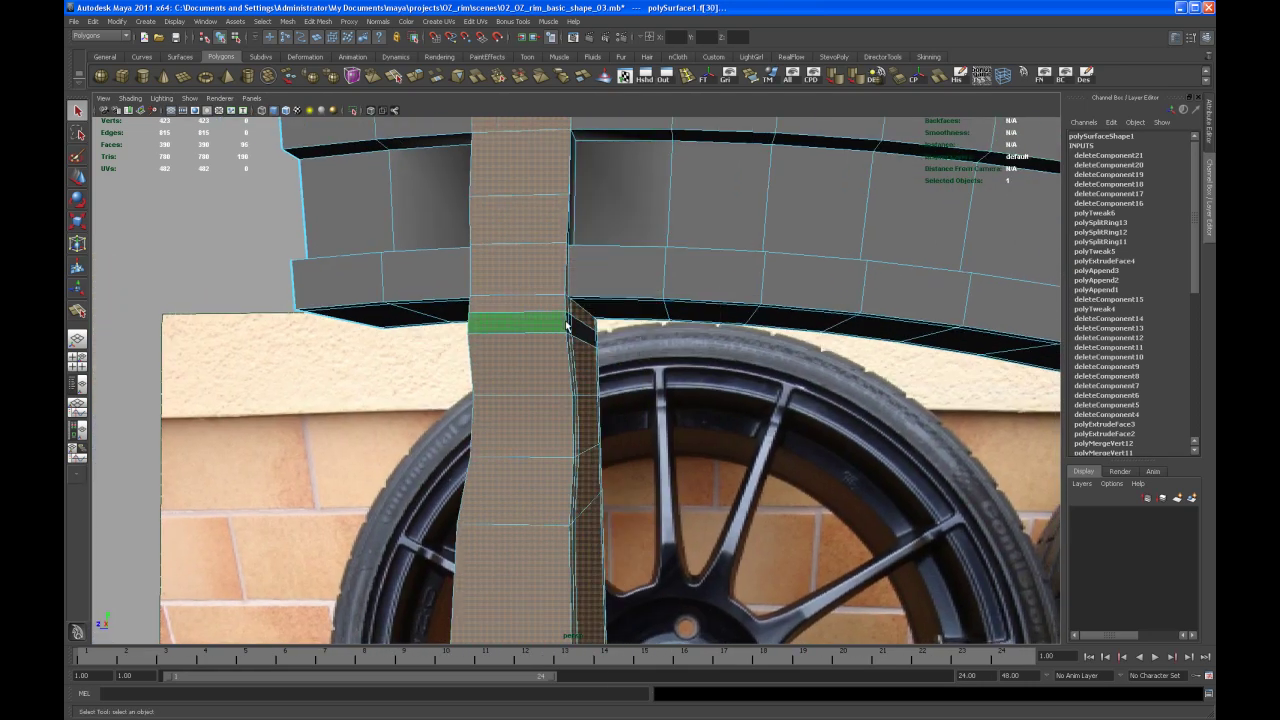
left_click_drag(599, 350, 400, 389, "alt")
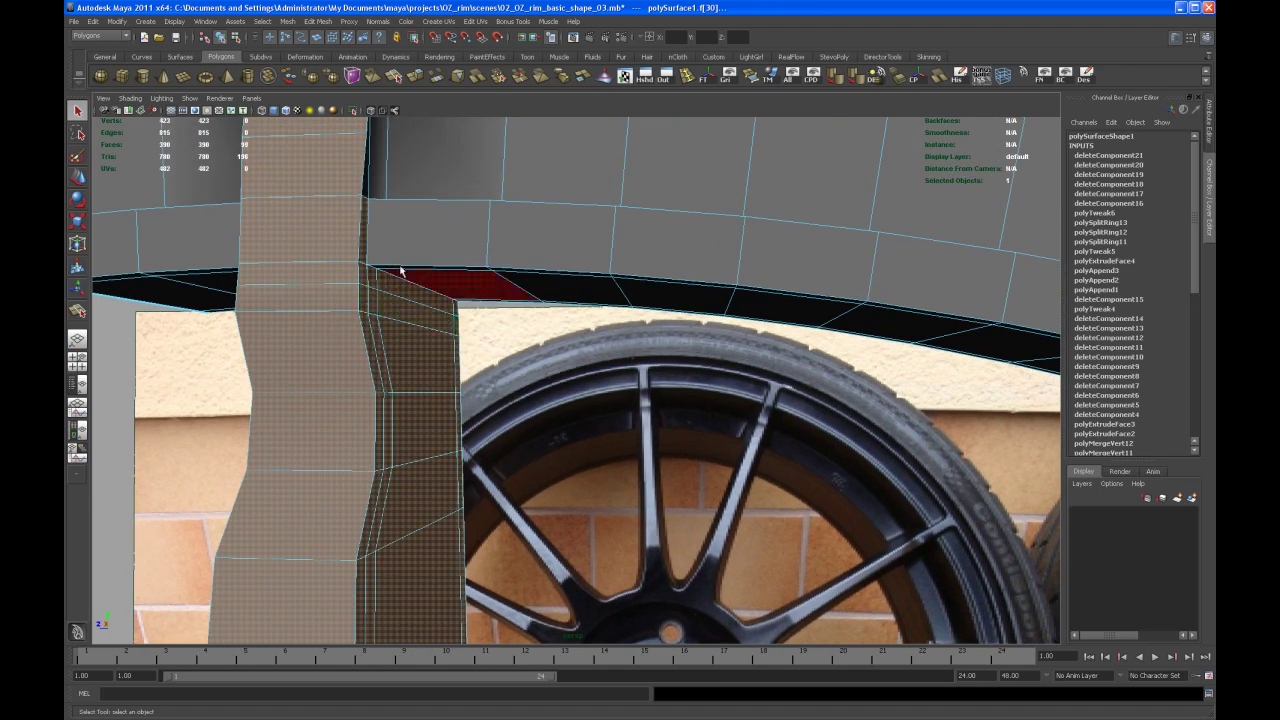
Add the spoke's side faces inside the rim recess and the front lip face above it to the selection
middle_click_drag(389, 240, 482, 494, "alt")
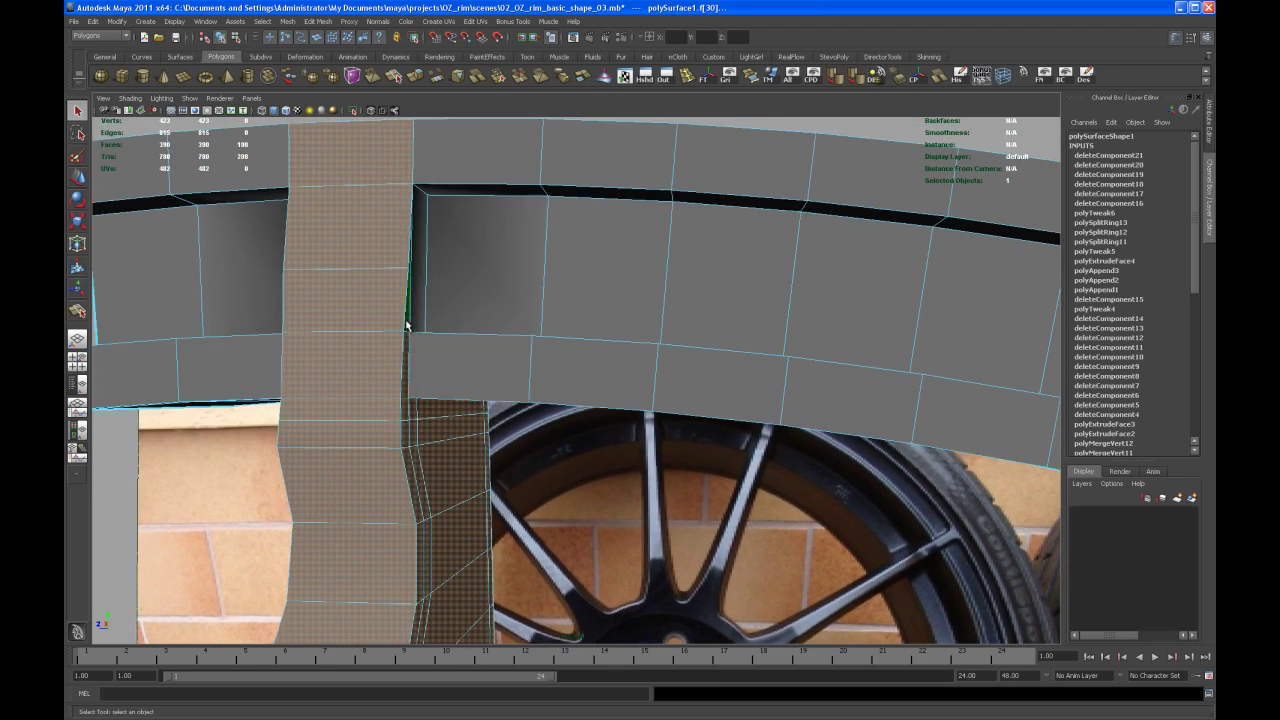
left_click_drag(435, 325, 660, 375, "alt")
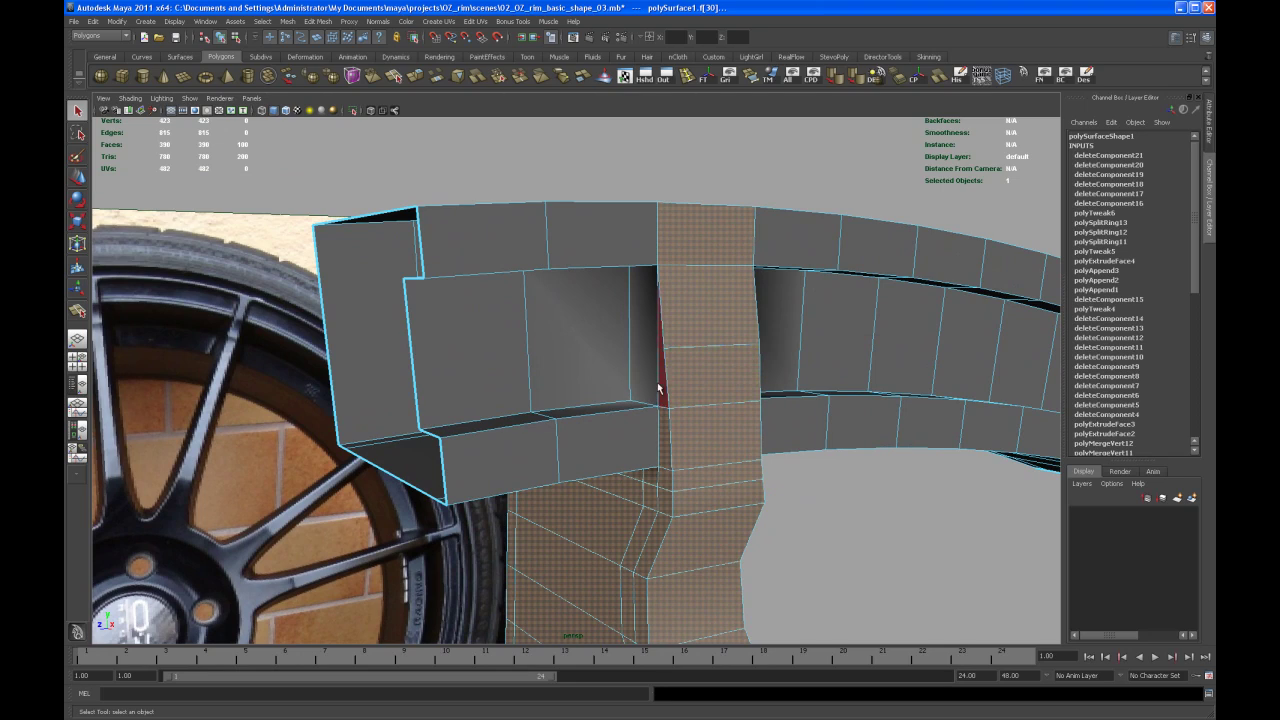
left_click(643, 357, "shift")
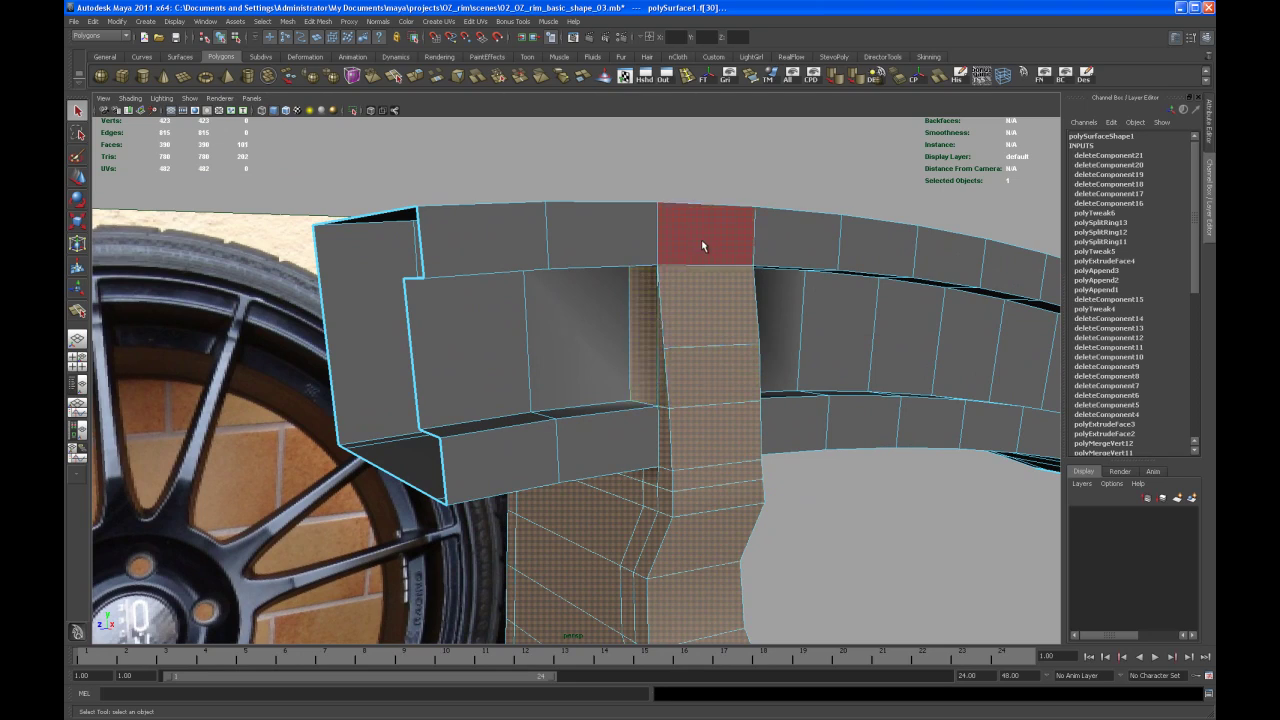
left_click_drag(765, 228, 631, 367, "alt")
left_click(677, 316, "shift")
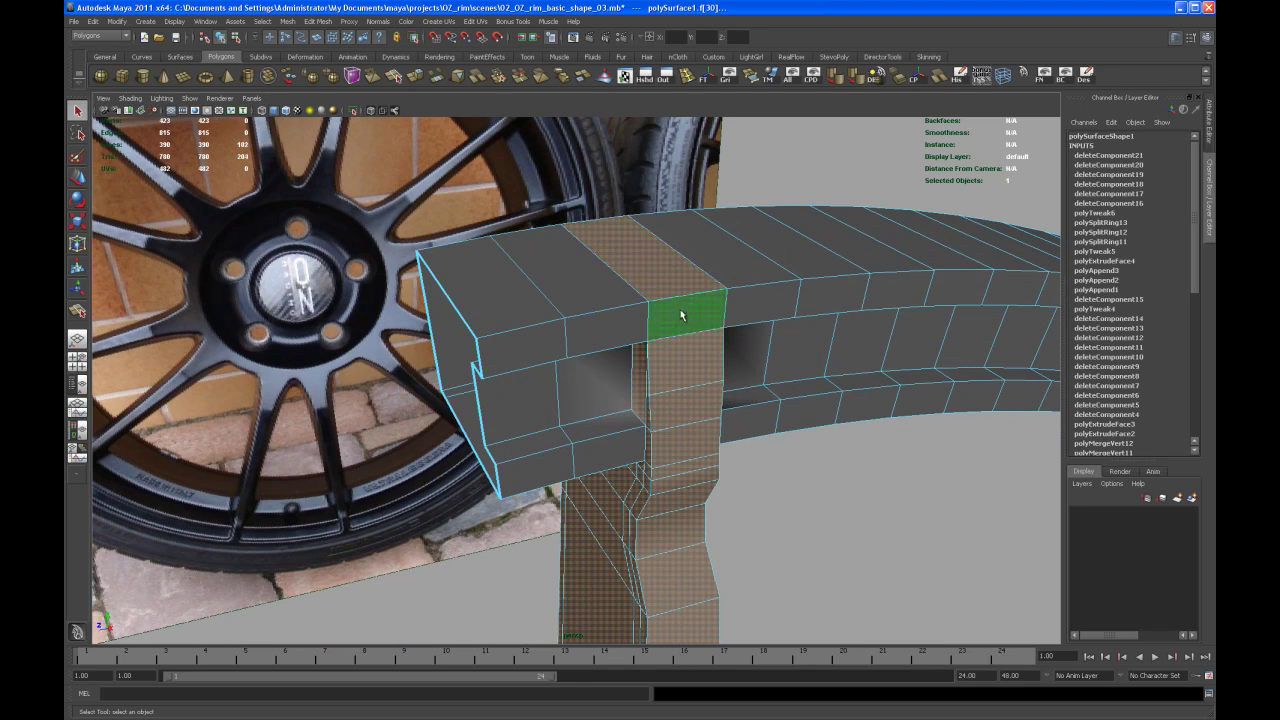
Extract the selected spoke faces from the rim mesh as a separate object
left_click_drag(677, 316, 605, 395, "alt")
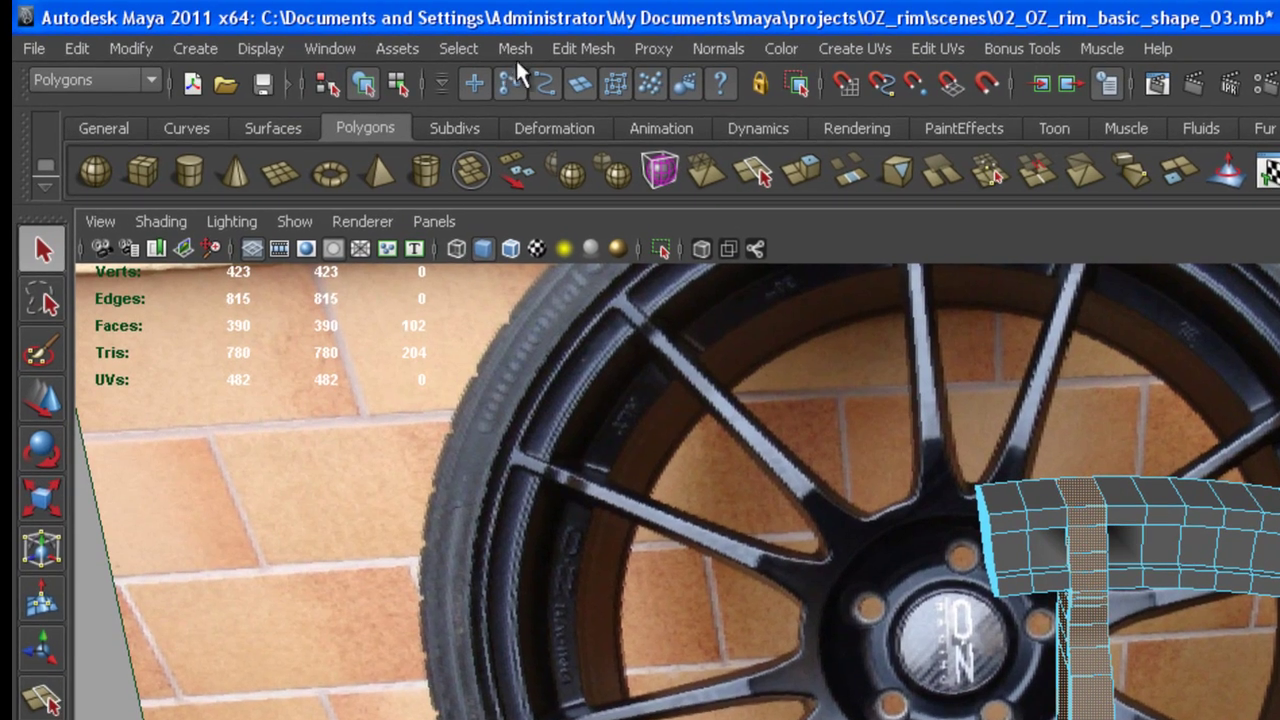
left_click(513, 52)
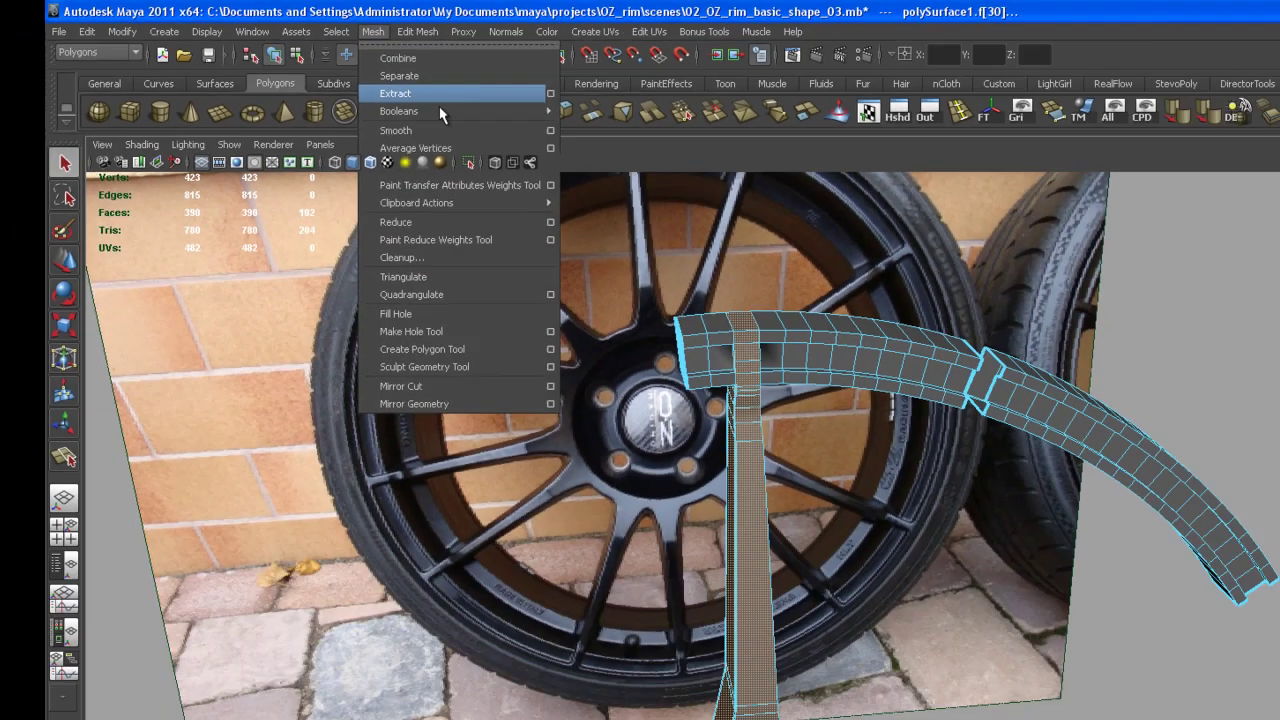
left_click(565, 143)
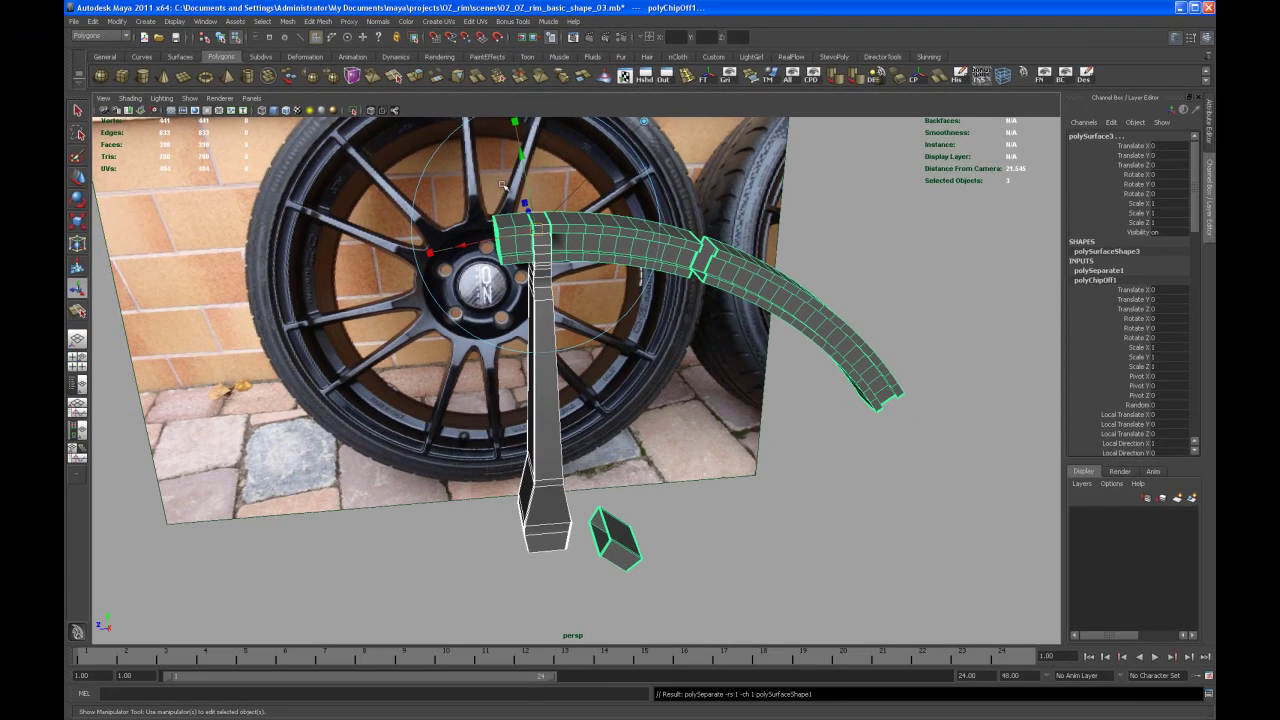
Select the spoke and the rim piece in turn to check that they are separate objects
left_click(698, 465)
left_click(556, 411)
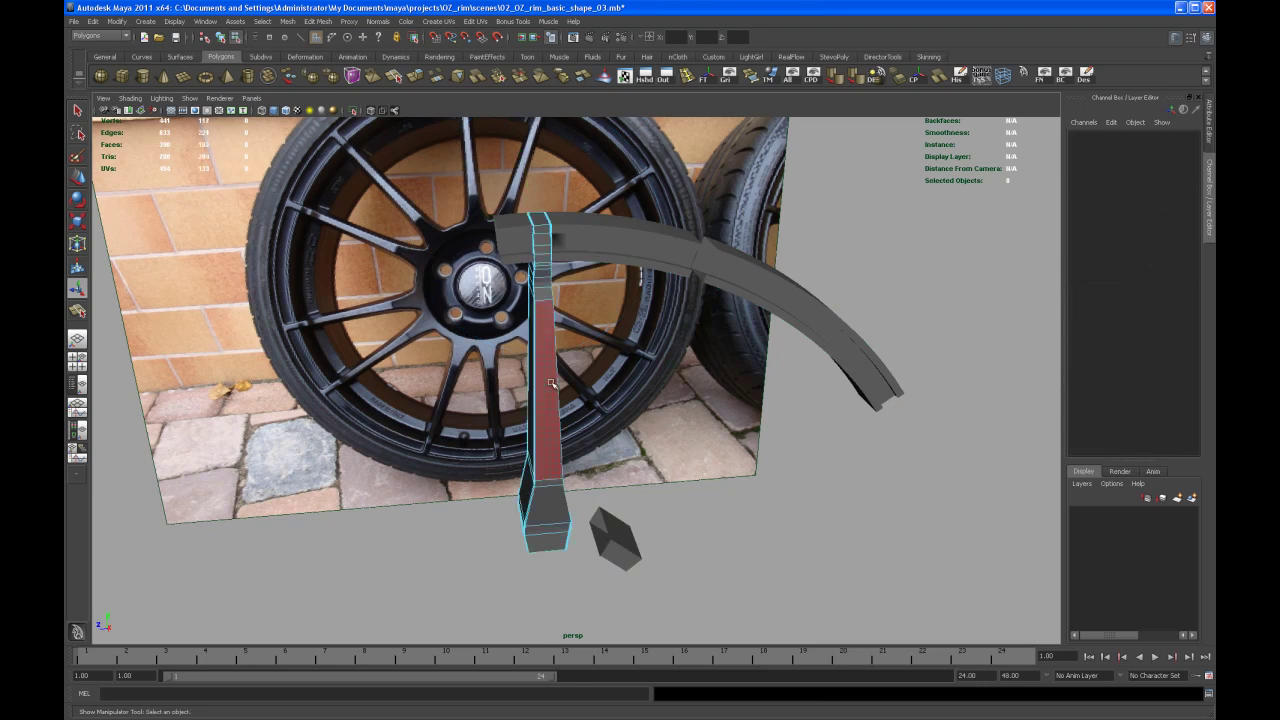
right_click(552, 418)
left_click(583, 406)
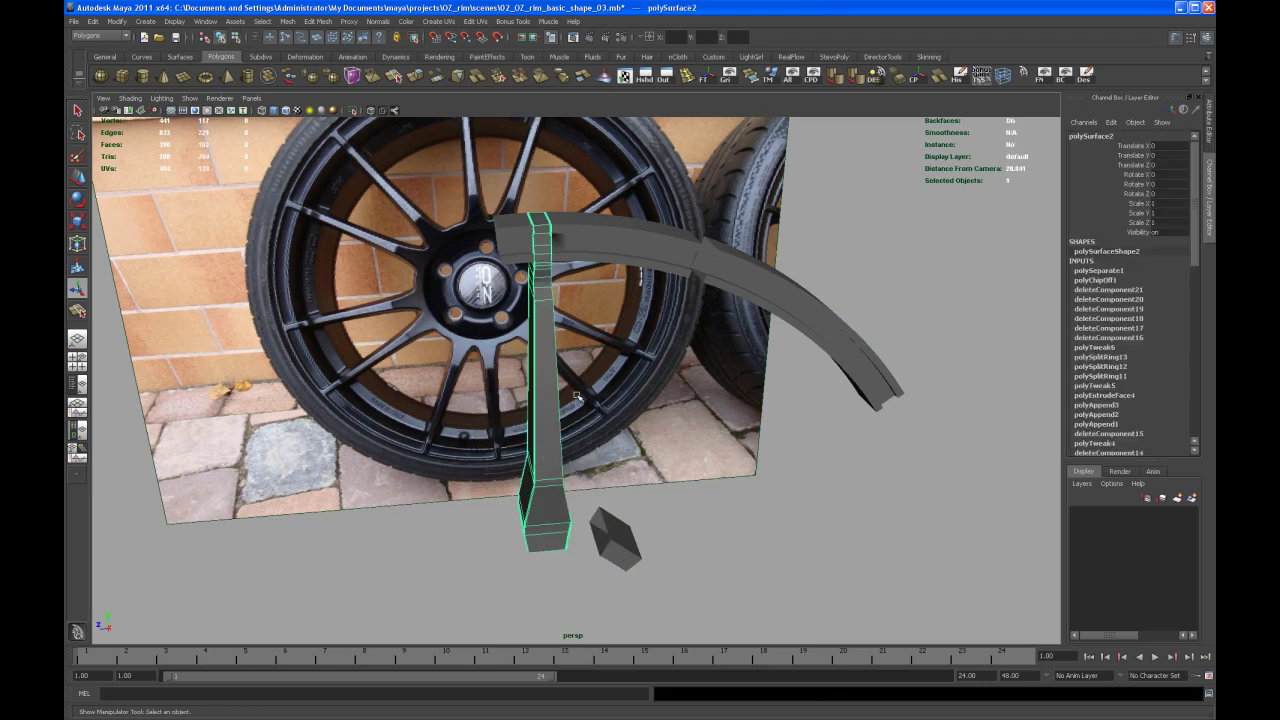
left_click(624, 244)
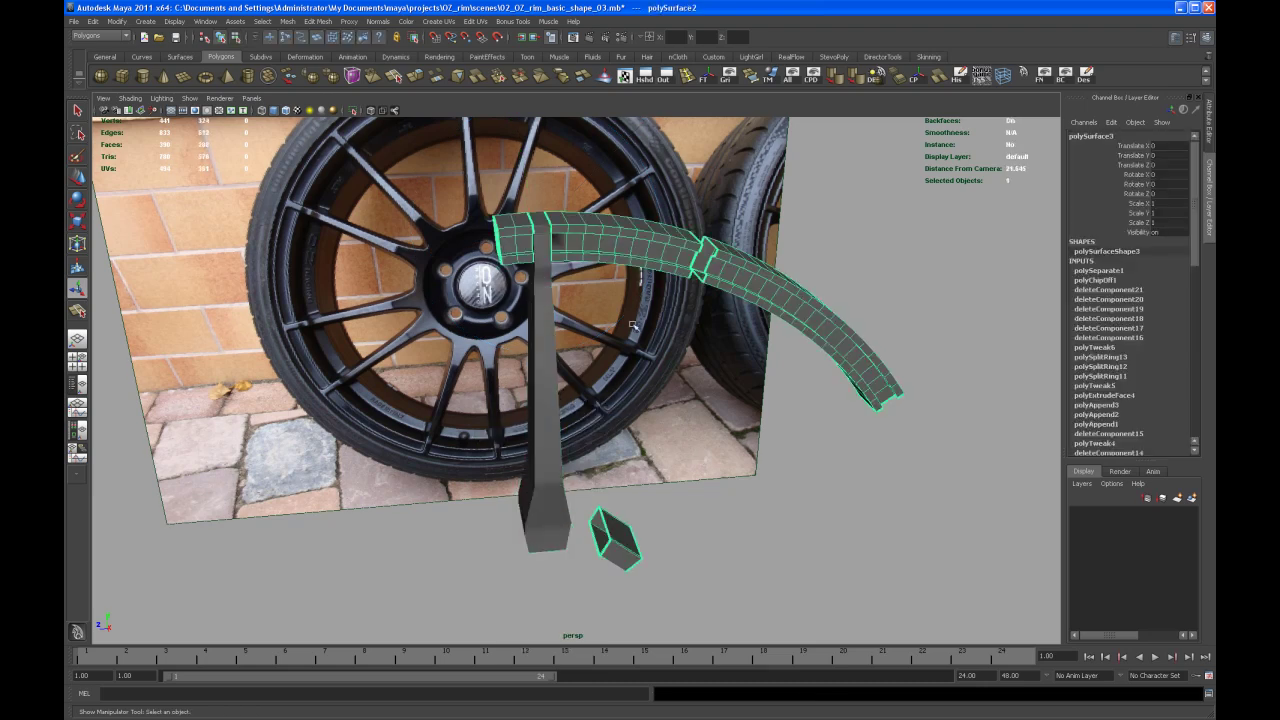
Select the extracted spoke and duplicate it in place
left_click(552, 494)
left_click_drag(552, 494, 510, 459, "alt")
right_click_drag(510, 459, 583, 511, "alt")
left_click_drag(583, 511, 593, 564, "alt")
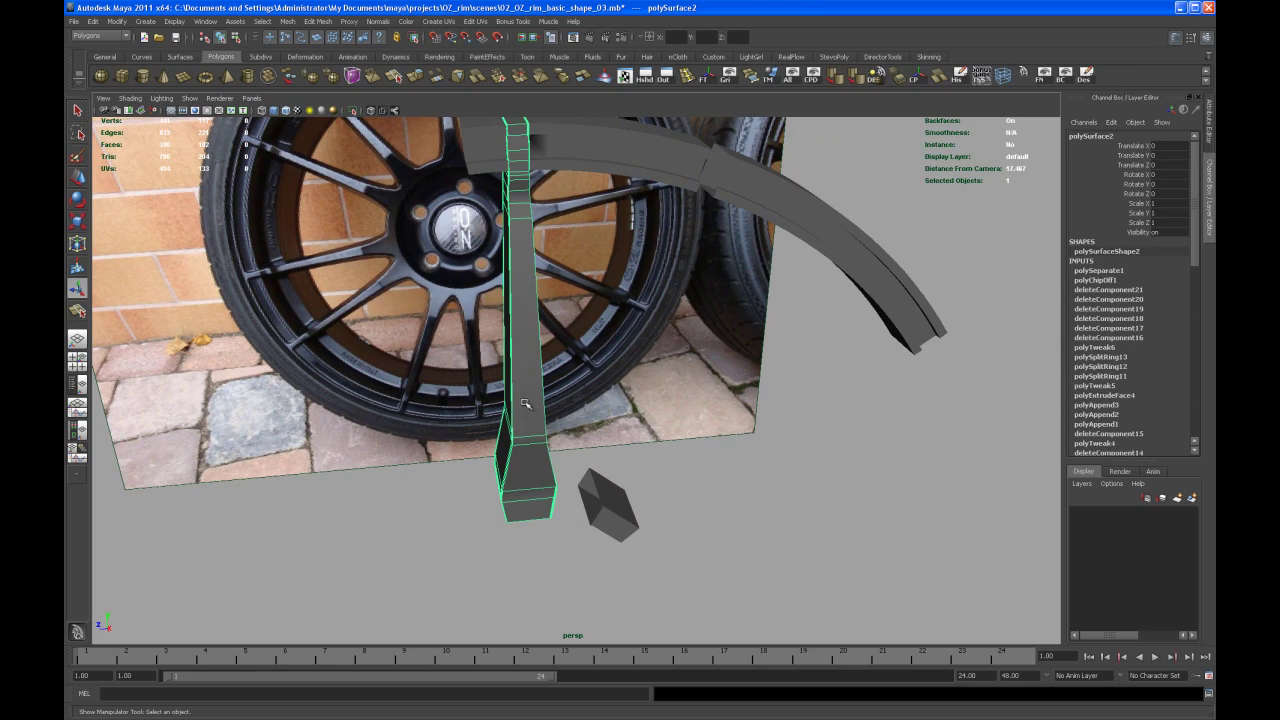
right_click_drag(523, 400, 508, 424, "alt")
key("w")
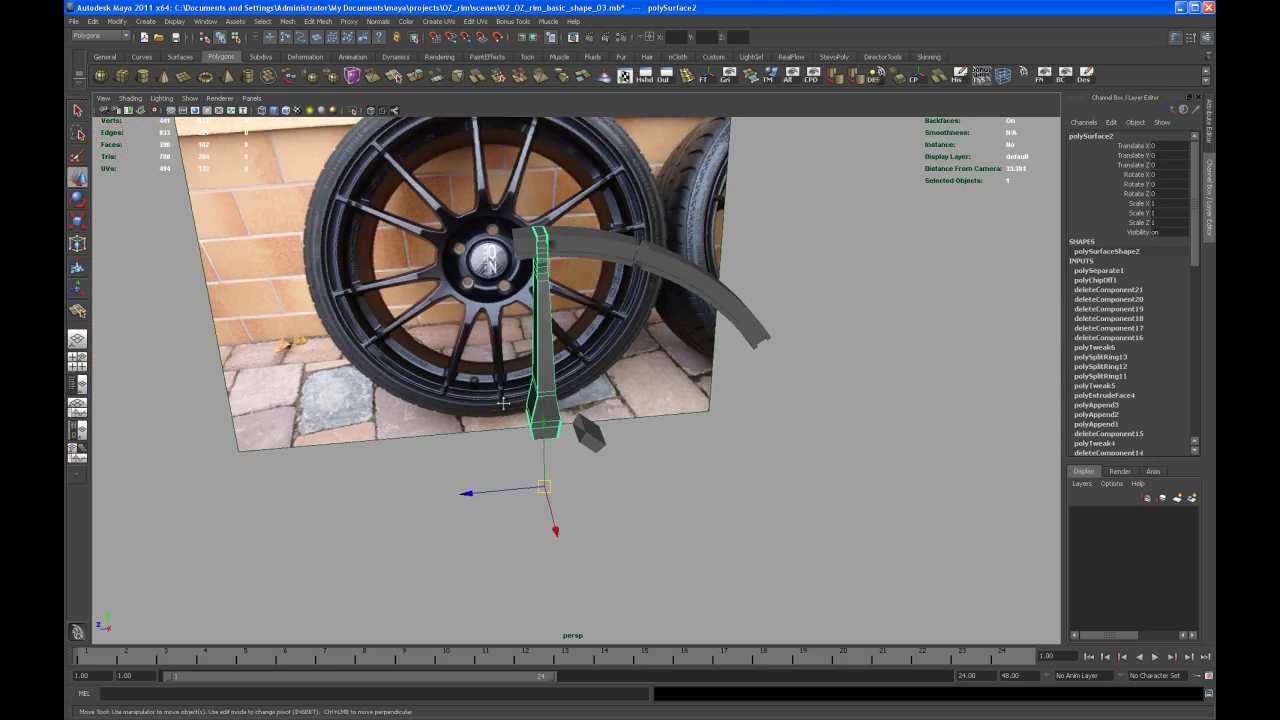
mouse_move(508, 424)
left_mouse_down("alt")
mouse_move(452, 412)
mouse_move(448, 392)
mouse_move(514, 415)
left_mouse_up("alt")
right_click_drag(514, 415, 561, 433, "alt")
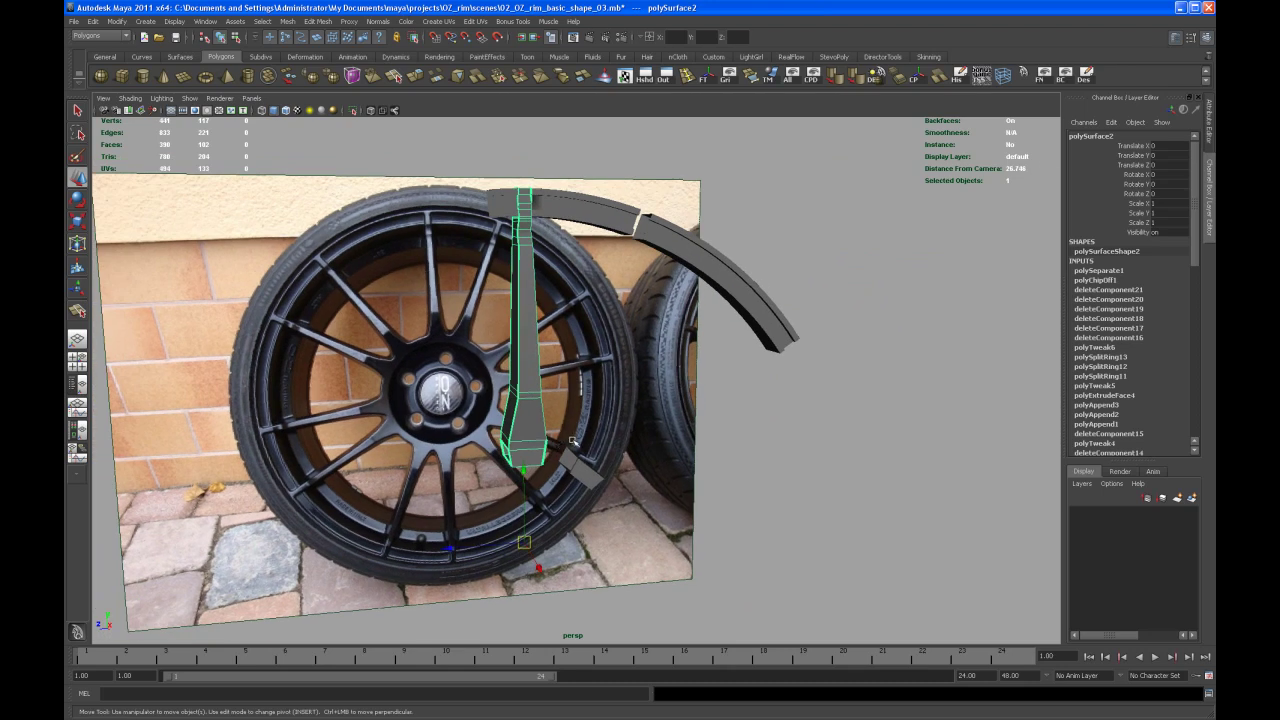
key("ctrl+d")
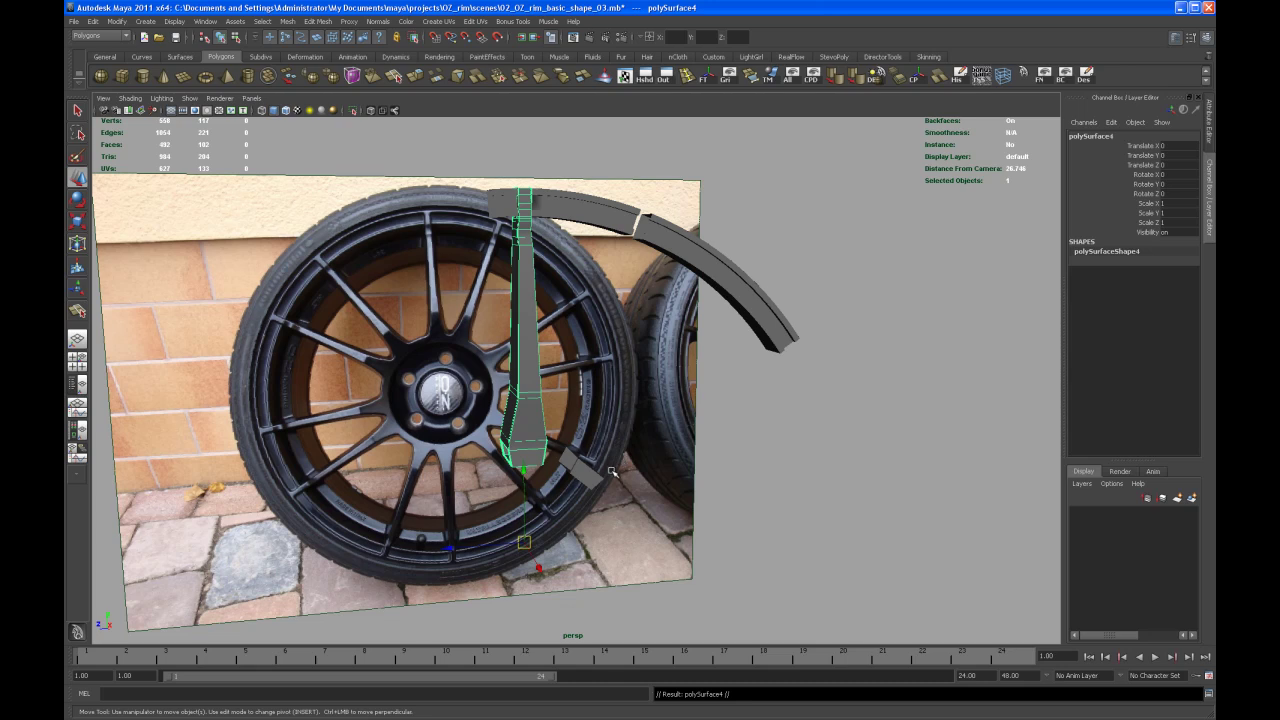
Rotate the duplicated spoke around the wheel's centre towards the loose hub block, setting Rotate X to -20
key("e")
left_click_drag(604, 500, 571, 438, "alt")
left_click(566, 420)
right_click_drag(571, 438, 620, 500, "alt")
middle_click_drag(620, 500, 597, 443, "alt")
left_click_drag(597, 443, 603, 398, "alt")
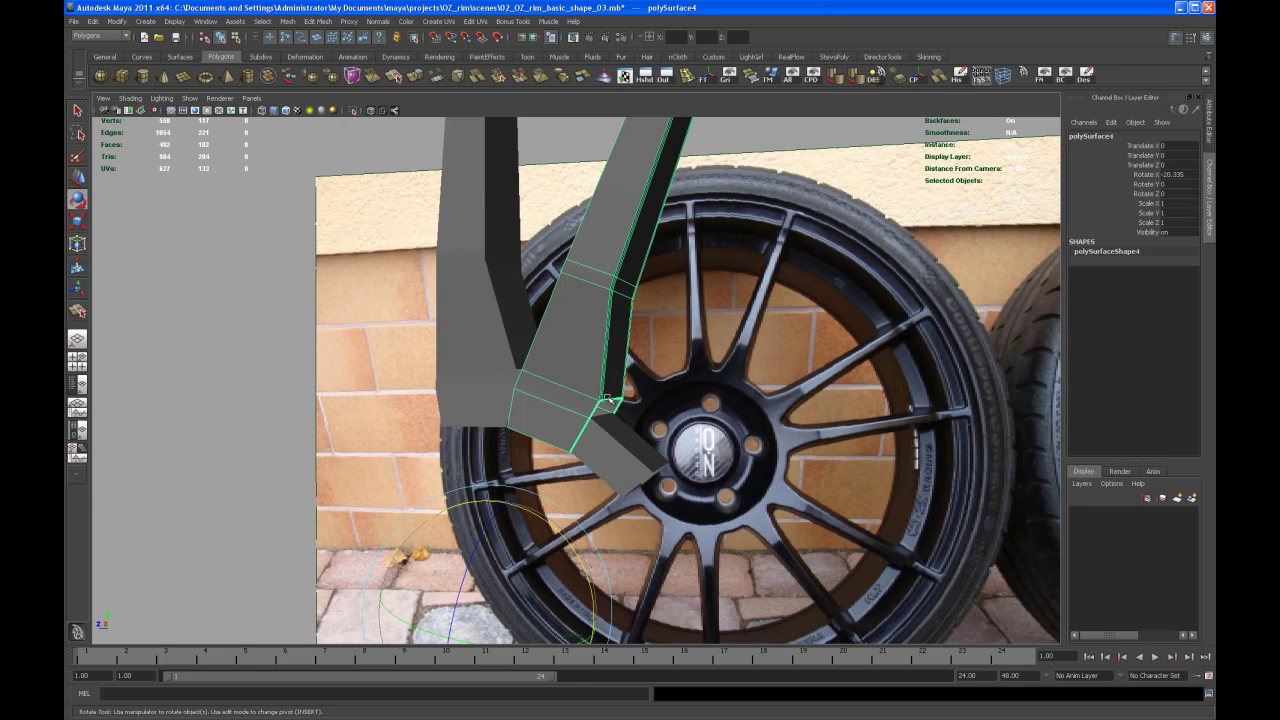
left_click_drag(611, 401, 640, 445, "alt")
right_click_drag(640, 445, 498, 328, "alt")
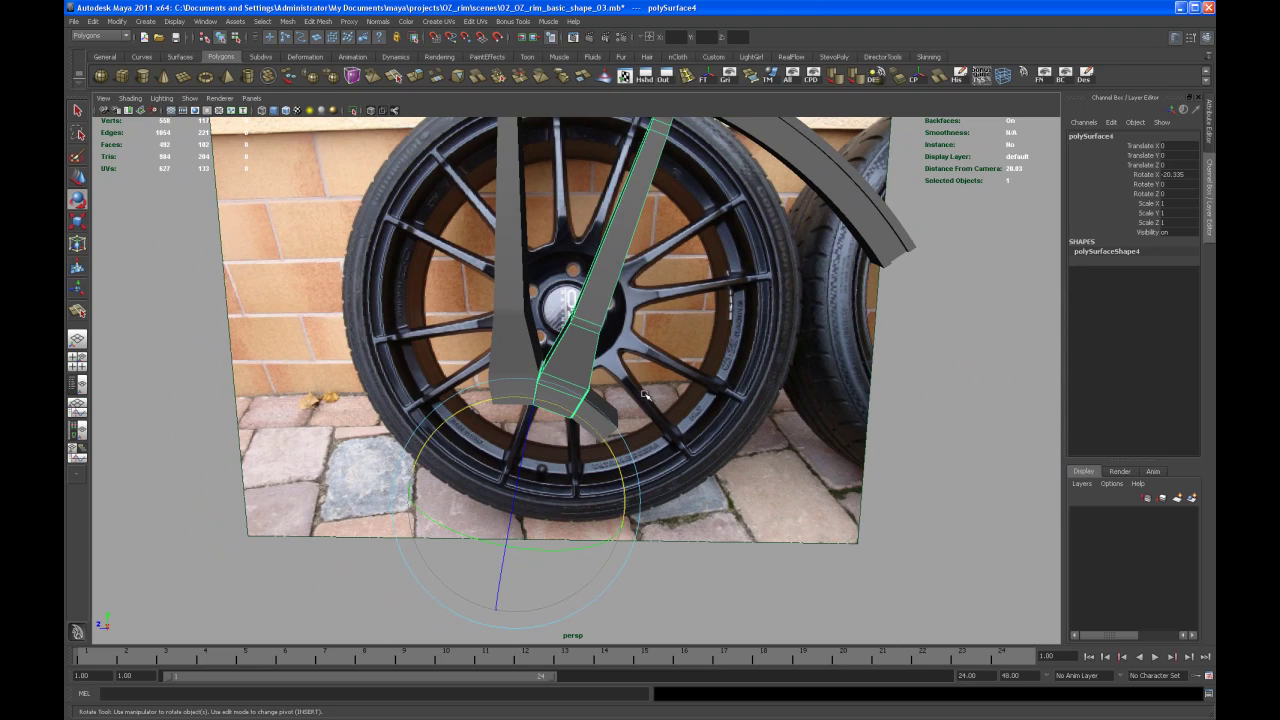
left_click_drag(868, 333, 852, 362, "alt")
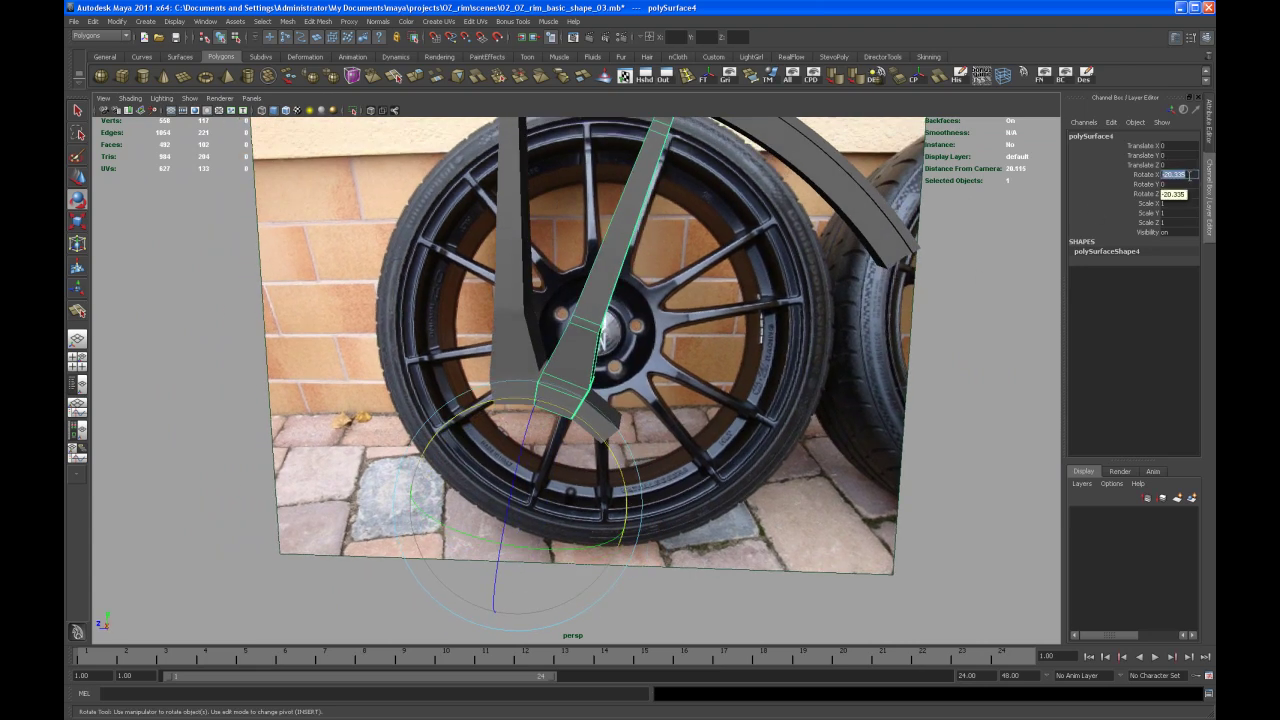
key("Return")
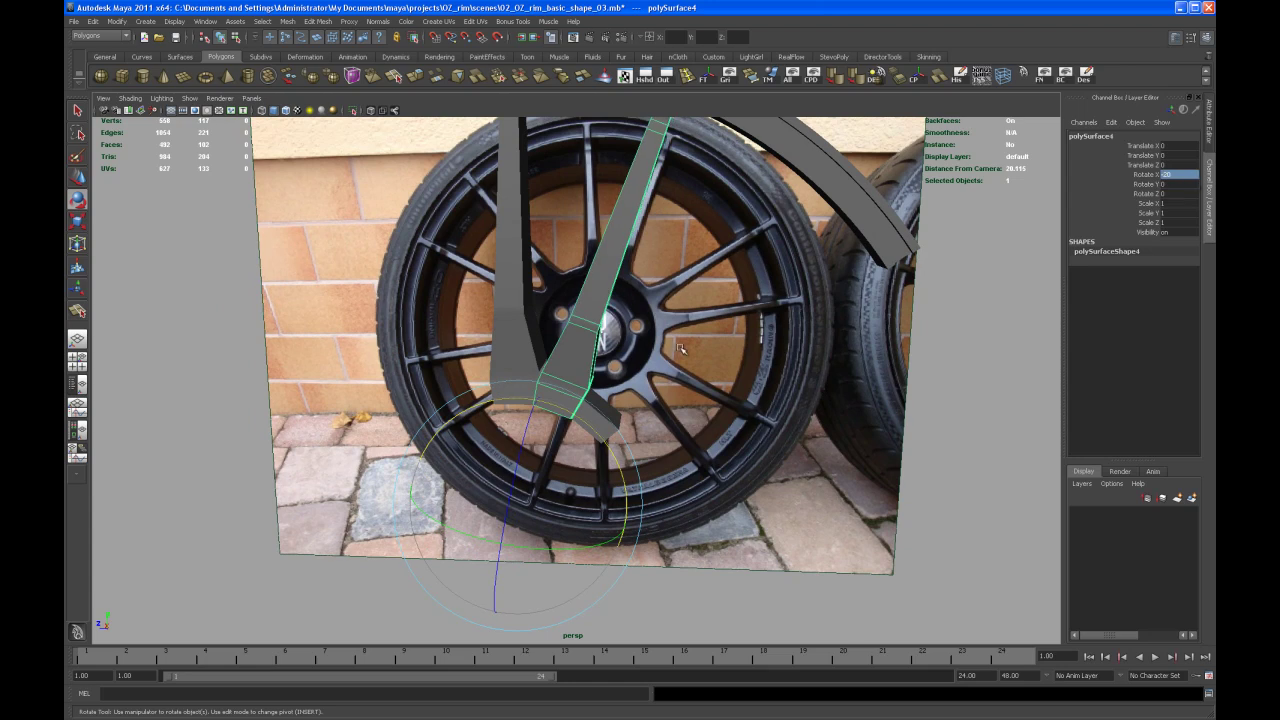
Set the Scale tool's axis to Object and mirror the duplicated spoke with a Scale Z of -1
left_click_drag(680, 352, 622, 350, "alt")
right_click_drag(622, 350, 688, 368, "alt")
left_click_drag(688, 368, 587, 383, "alt")
middle_click_drag(587, 383, 572, 397, "alt")
left_click_drag(572, 397, 626, 405, "alt")
key("r")
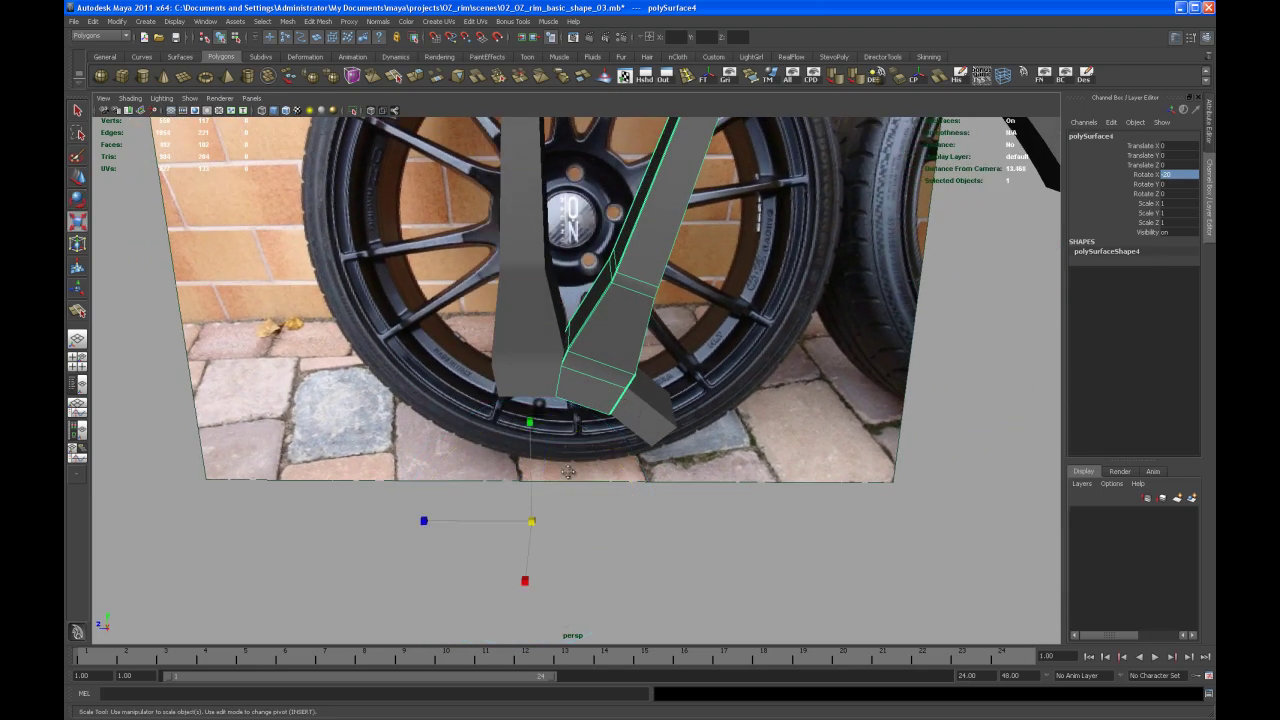
middle_click_drag(578, 456, 591, 439, "alt")
left_click_drag(591, 439, 629, 423, "alt")
right_click_drag(629, 423, 555, 375, "alt")
middle_click_drag(607, 406, 605, 419, "alt")
key("r")
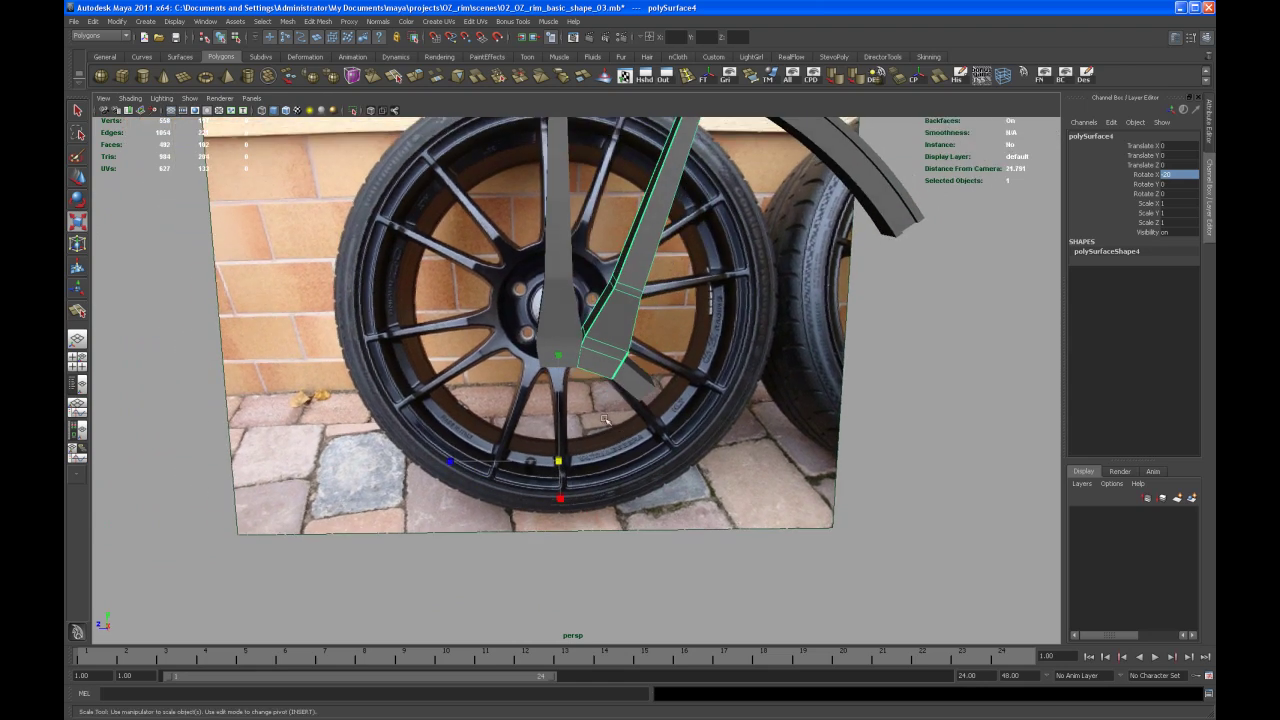
double_click(88, 220)
left_click(820, 138)
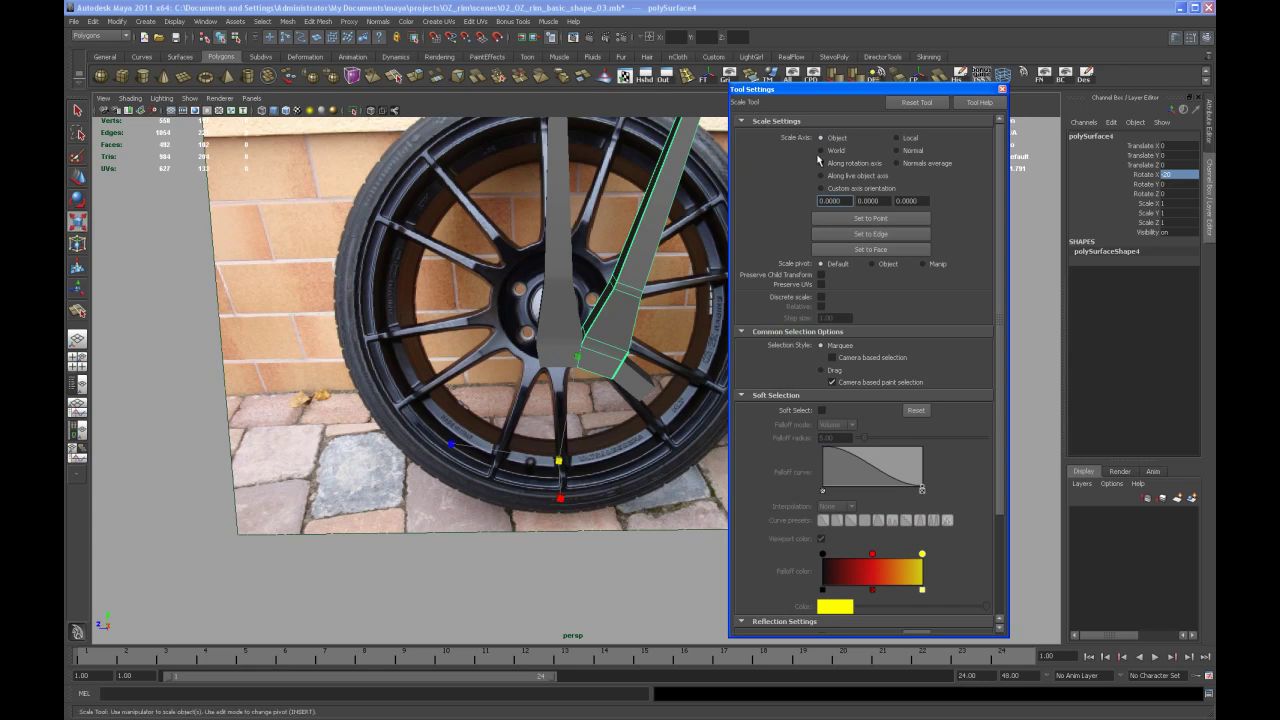
left_click(1002, 89)
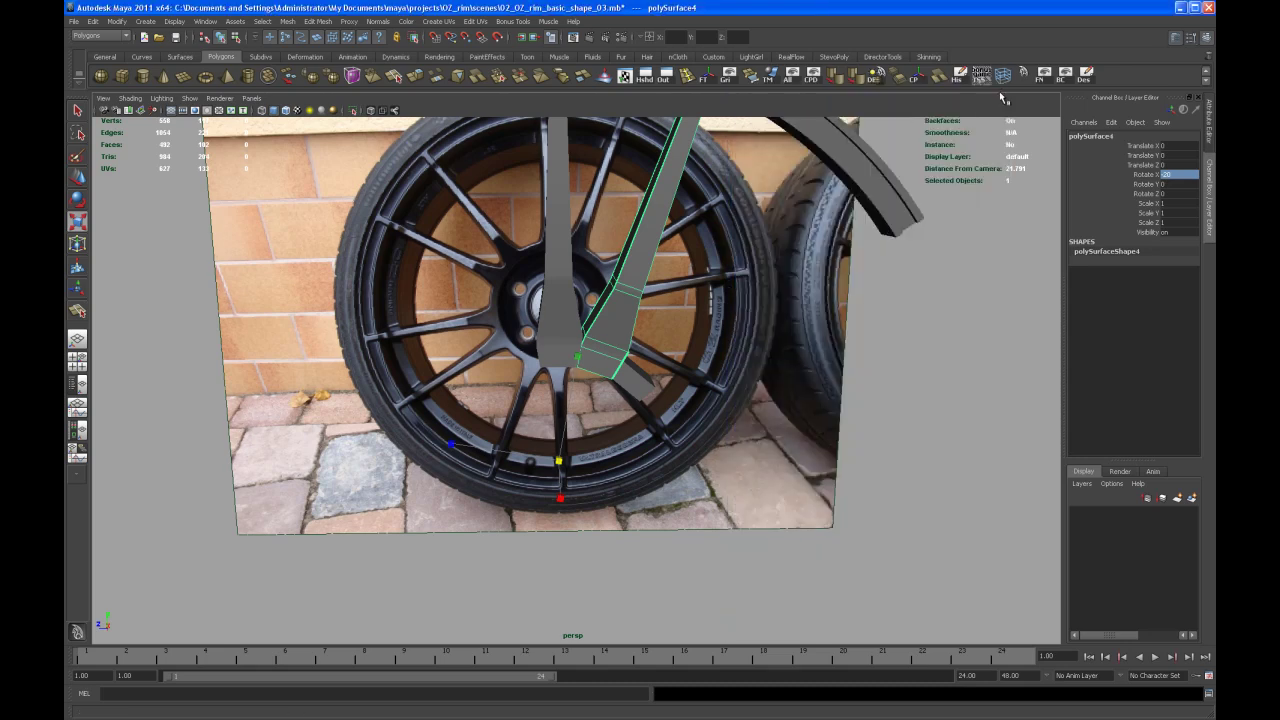
left_click_drag(451, 443, 647, 497)
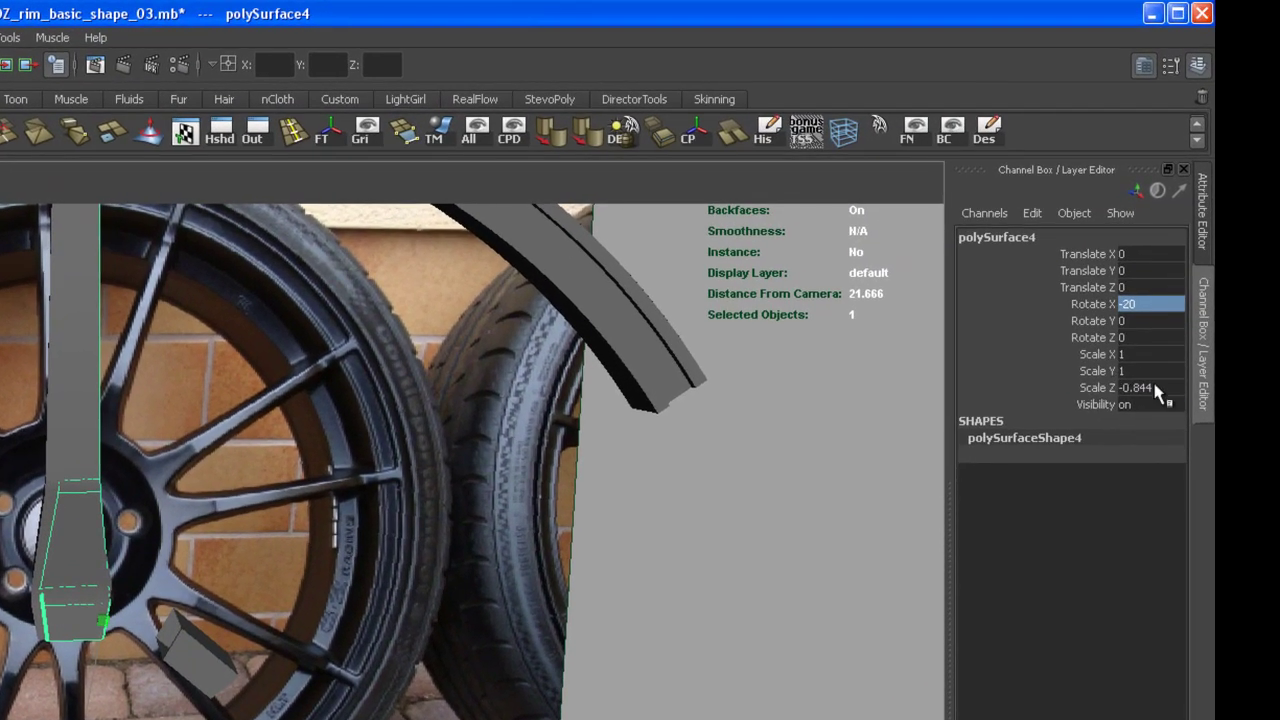
left_click(1180, 224)
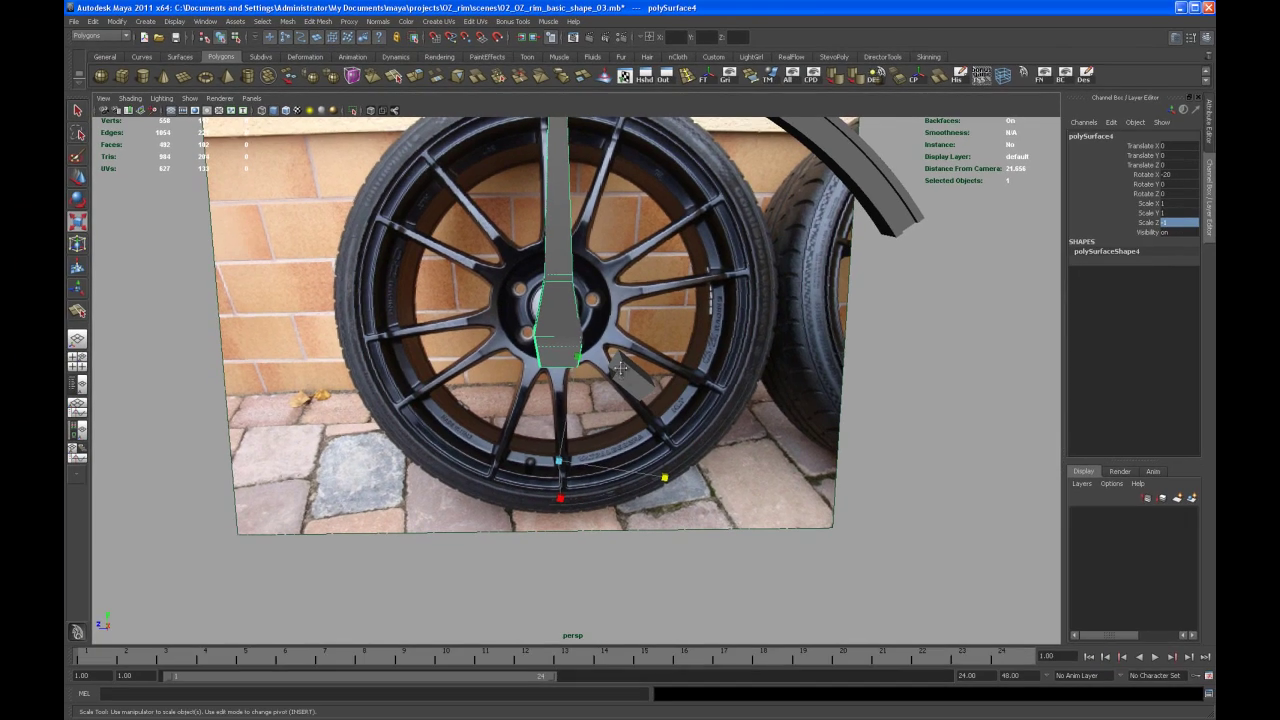
Rotate the mirrored spoke until it meets the loose hub block, setting Rotate X to -40
middle_click_drag(620, 368, 574, 403, "alt")
right_click_drag(574, 403, 603, 438, "alt")
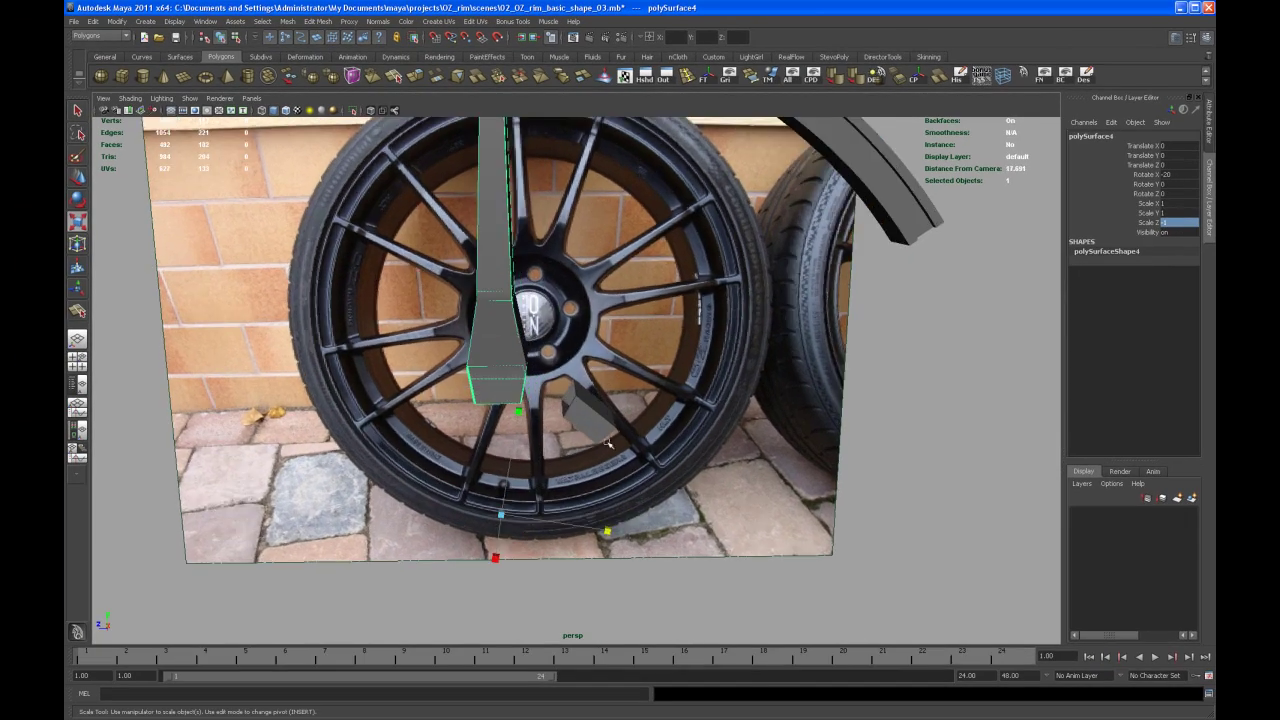
key("e")
left_click_drag(617, 442, 542, 447, "alt")
left_click_drag(594, 395, 615, 429, "alt")
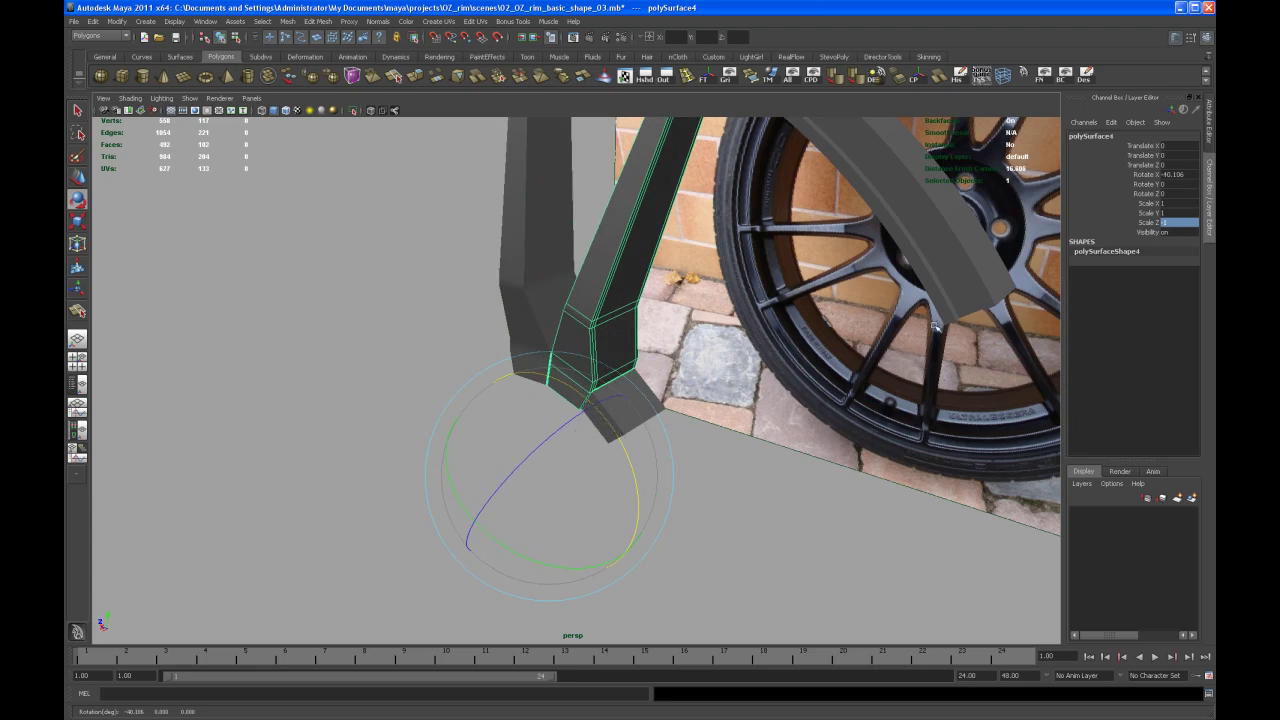
left_click_drag(868, 349, 949, 289, "alt")
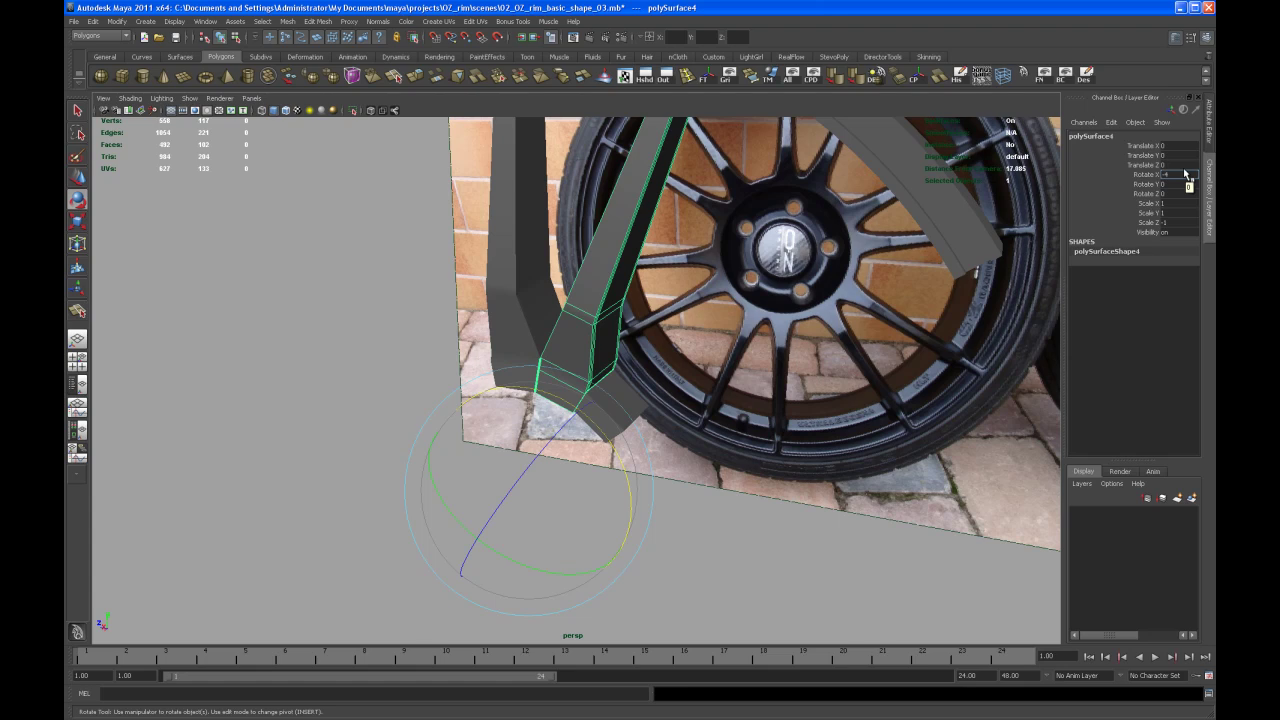
key("Return")
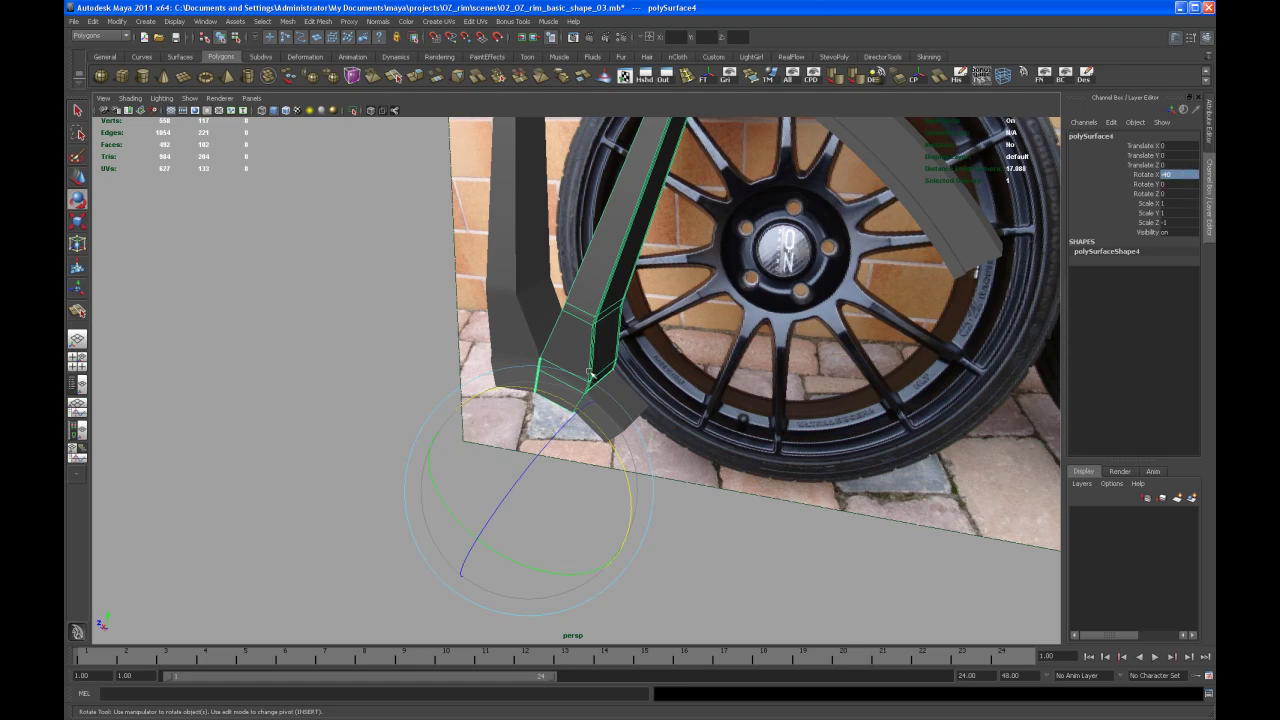
Display the wireframe edges on all shaded objects around the mirrored spoke and hub block
key("q")
left_click_drag(645, 380, 593, 383, "alt")
middle_click_drag(593, 384, 574, 362, "alt")
right_click_drag(574, 362, 663, 449, "alt")
left_click_drag(663, 449, 486, 374, "alt")
right_click_drag(486, 374, 633, 476, "alt")
mouse_move(632, 475)
left_mouse_down("alt")
mouse_move(517, 372)
mouse_move(563, 443)
mouse_move(543, 420)
mouse_move(684, 434)
mouse_move(574, 437)
mouse_move(628, 468)
left_mouse_up("alt")
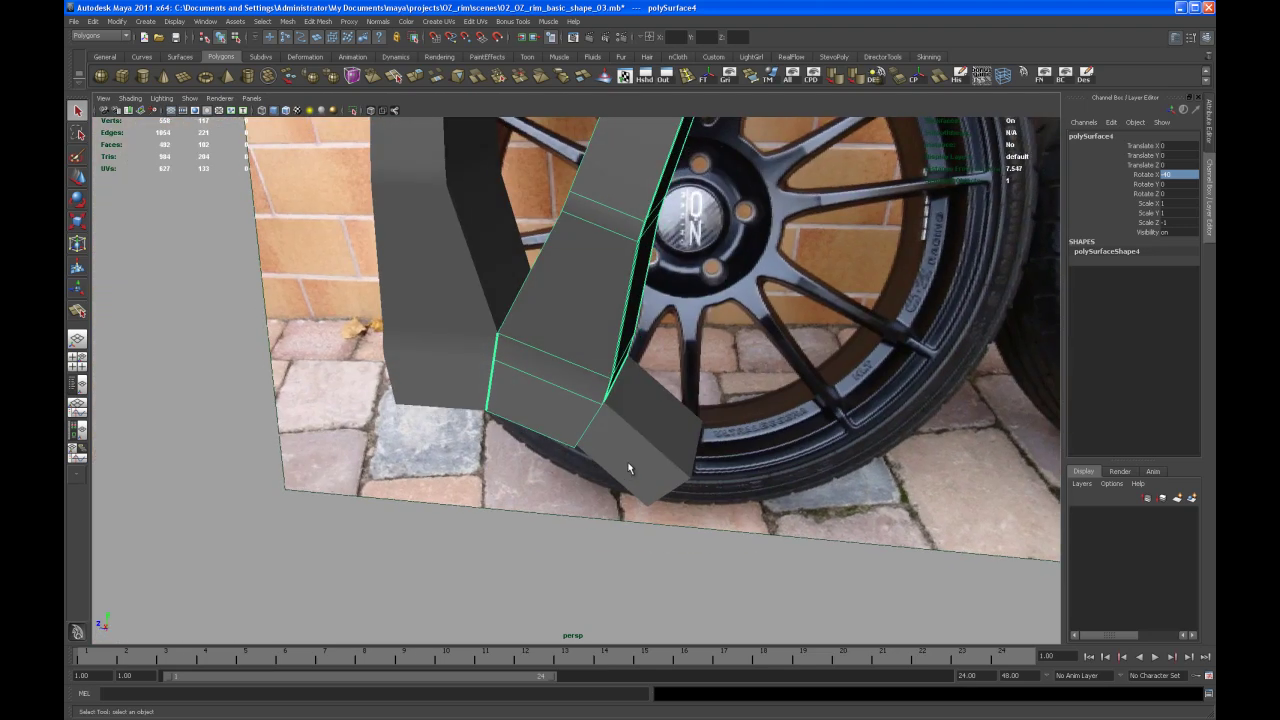
left_click(287, 110)
Examine the junction between the mirrored spoke's base and the hub block from the side and from inside
left_click_drag(640, 359, 534, 416, "alt")
middle_click_drag(534, 416, 551, 469, "alt")
left_click_drag(550, 468, 507, 395, "alt")
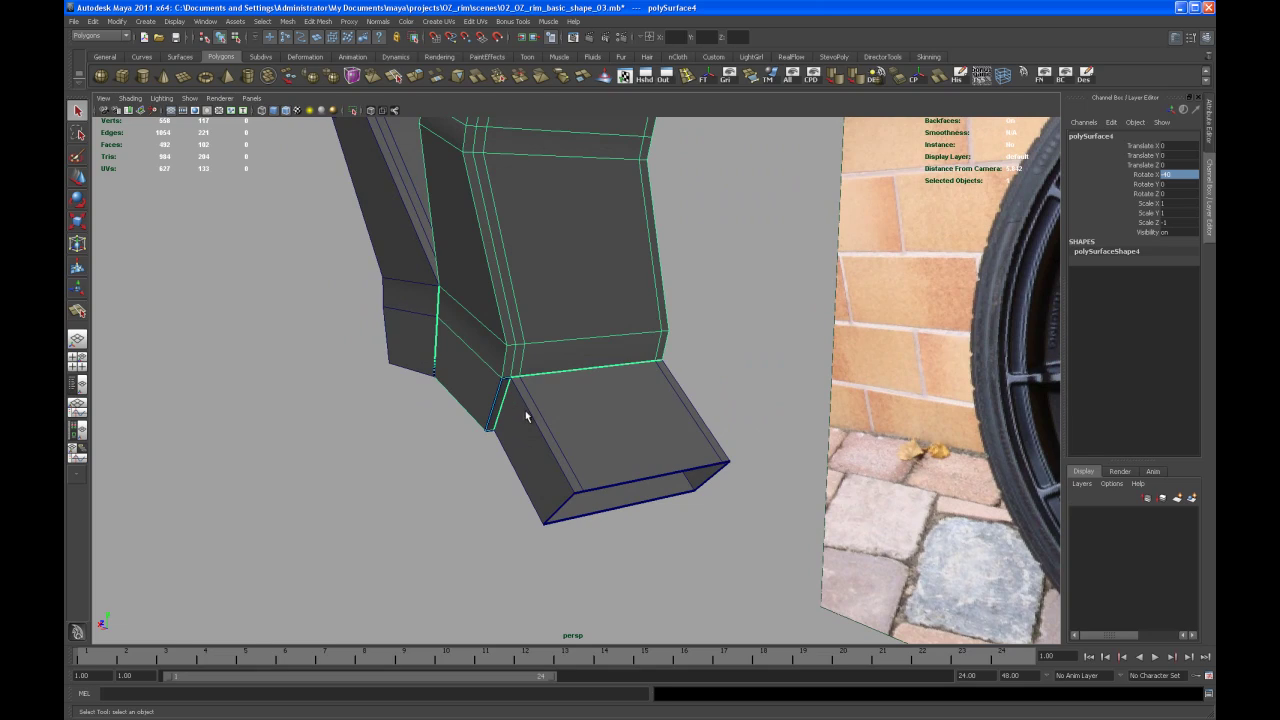
left_click_drag(550, 465, 506, 400, "alt")
middle_click_drag(506, 400, 586, 477, "alt")
left_click_drag(586, 477, 606, 474, "alt")
right_click_drag(606, 474, 552, 447, "alt")
left_click_drag(552, 443, 659, 450, "alt")
right_click_drag(659, 450, 670, 586, "alt")
left_click_drag(670, 586, 652, 530, "alt")
right_click_drag(652, 530, 659, 566, "alt")
left_click_drag(659, 566, 615, 474, "alt")
middle_click_drag(615, 474, 652, 470, "alt")
mouse_move(652, 475)
left_mouse_down("alt")
mouse_move(706, 449)
mouse_move(641, 481)
left_mouse_up("alt")
Delete the hub block's narrow strip face beside its junction with the mirrored spoke
right_click_drag(697, 373, 697, 405)
left_click(700, 388)
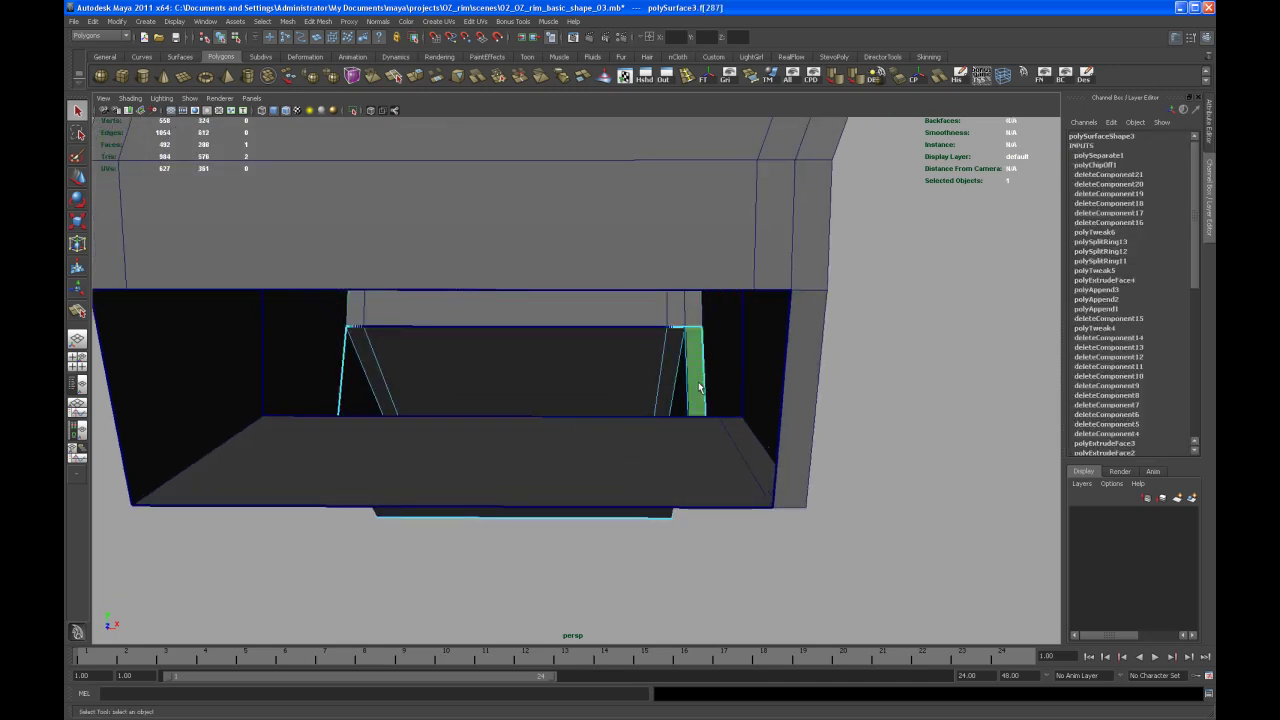
left_click_drag(807, 375, 578, 498, "alt")
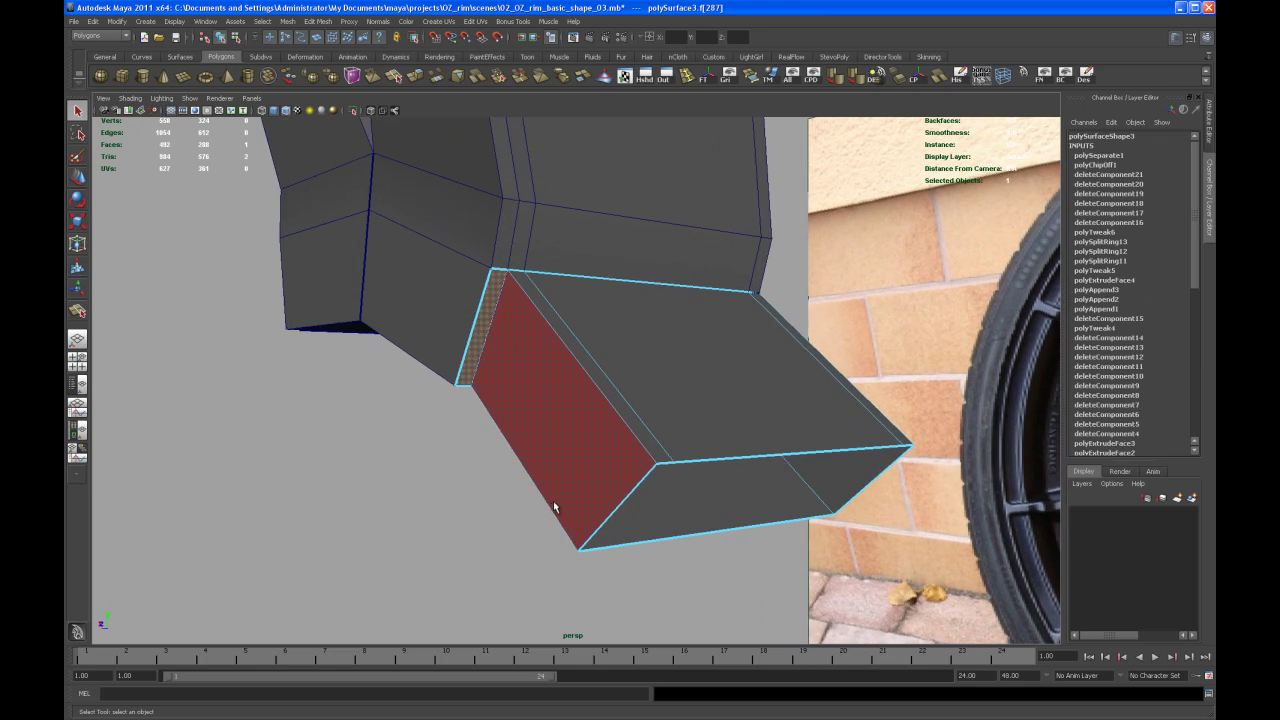
key("Delete")
Delete the mirrored spoke's matching narrow strip face where its base meets the hub block
left_click_drag(511, 430, 457, 437, "alt")
right_click_drag(508, 370, 510, 386)
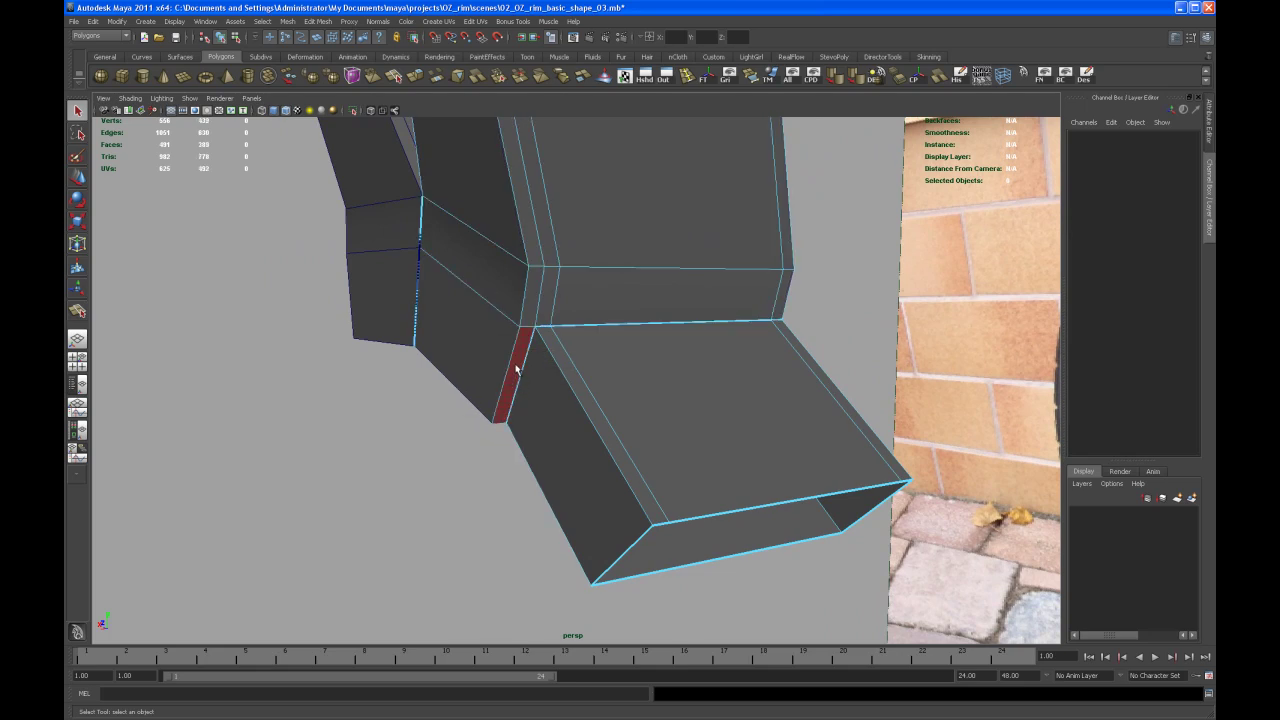
left_click(518, 397)
key("Delete")
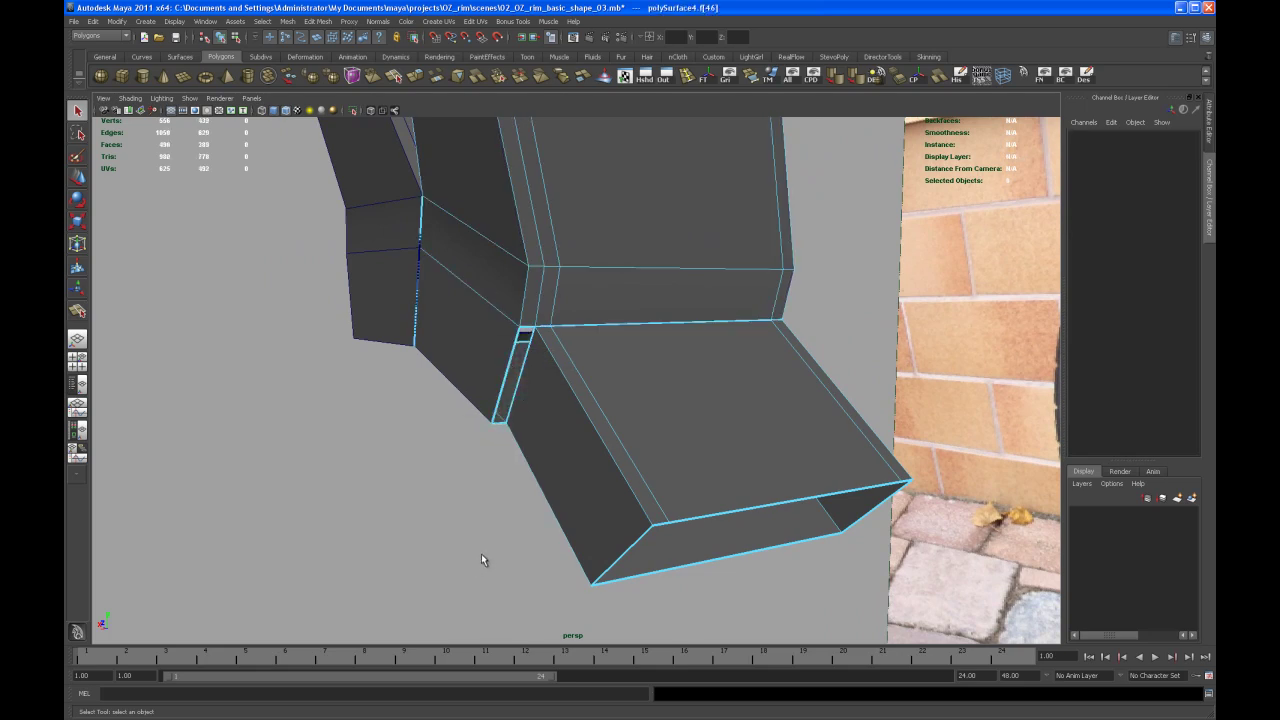
Extrude the hub block's side face outward and snap it along X to the mirrored spoke's corner vertex
left_click_drag(484, 527, 504, 486, "alt")
left_click(570, 483)
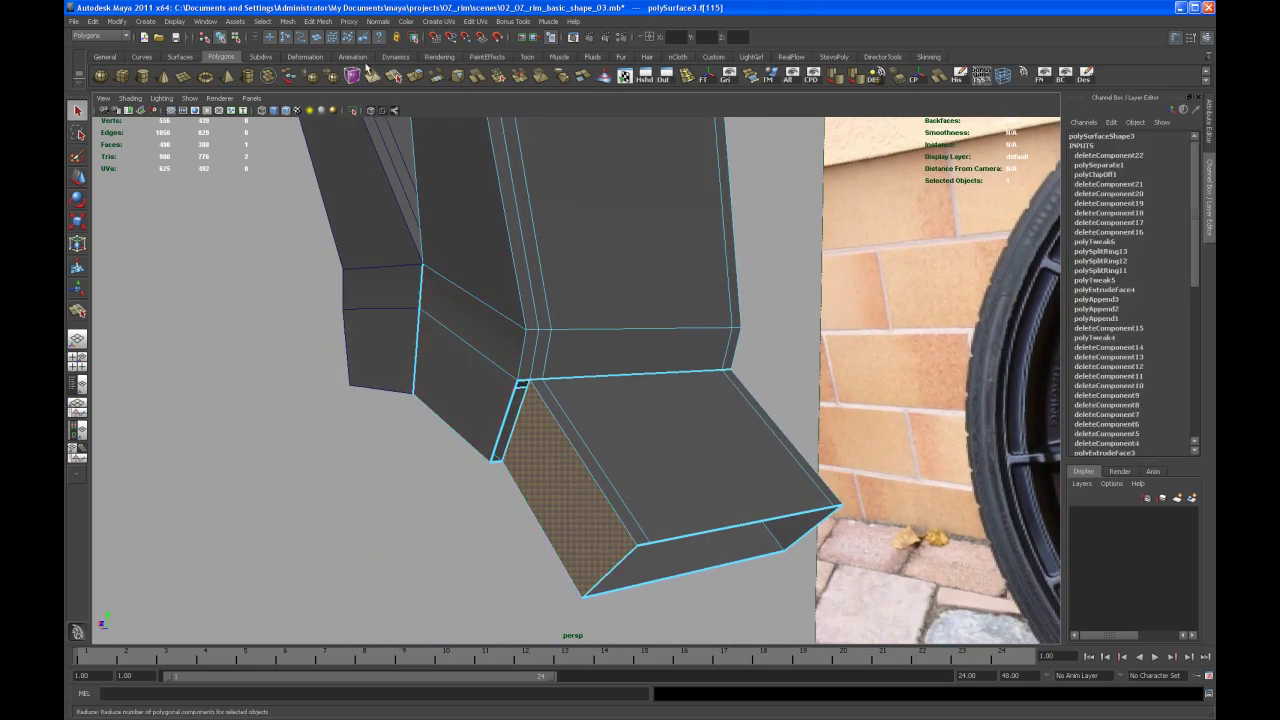
left_click(418, 78)
left_click_drag(590, 530, 474, 578, "alt")
key("w")
left_click_drag(443, 537, 472, 501, "alt")
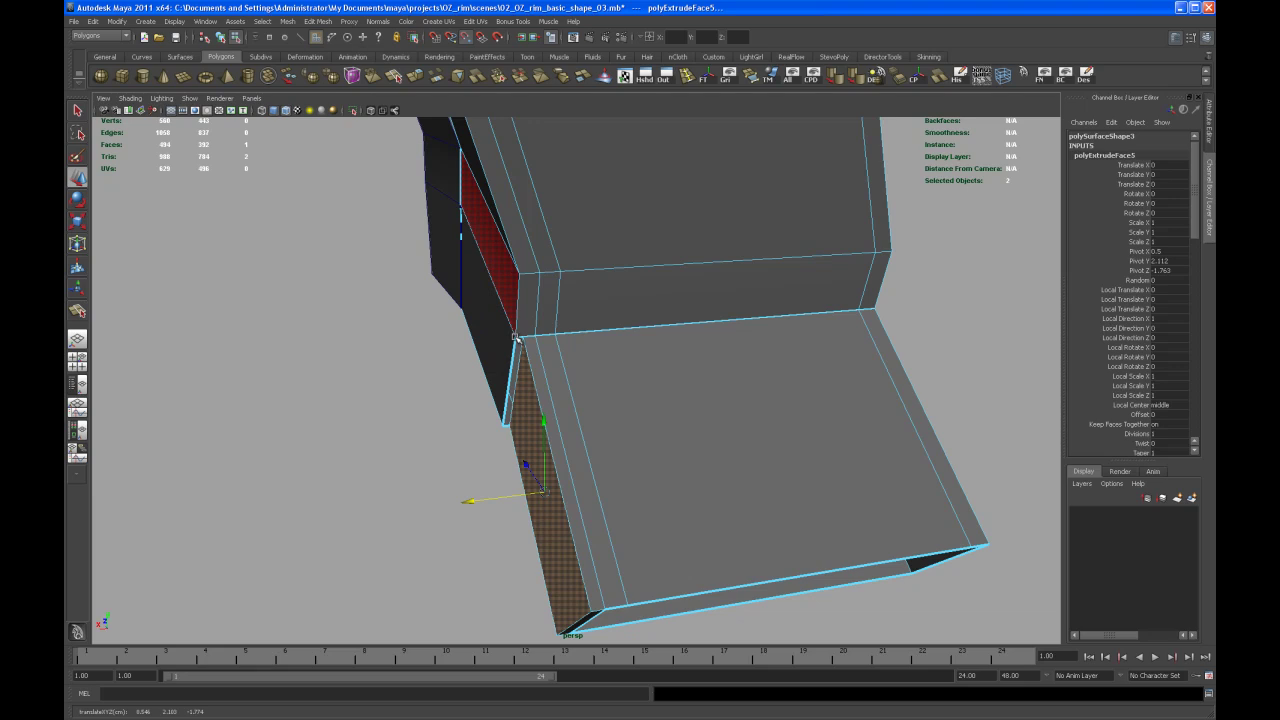
middle_click(519, 275)
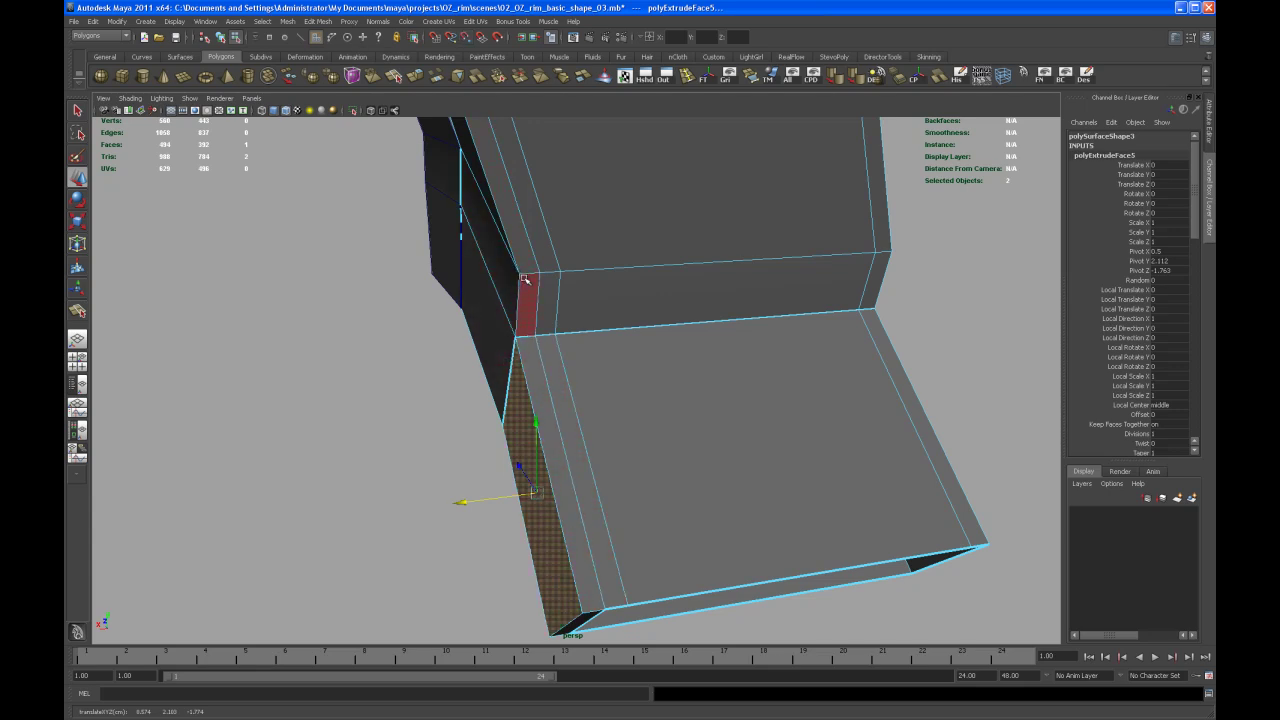
Examine the inside of the hub junction around the extruded side and clear the face selection
left_click_drag(472, 343, 614, 478, "alt")
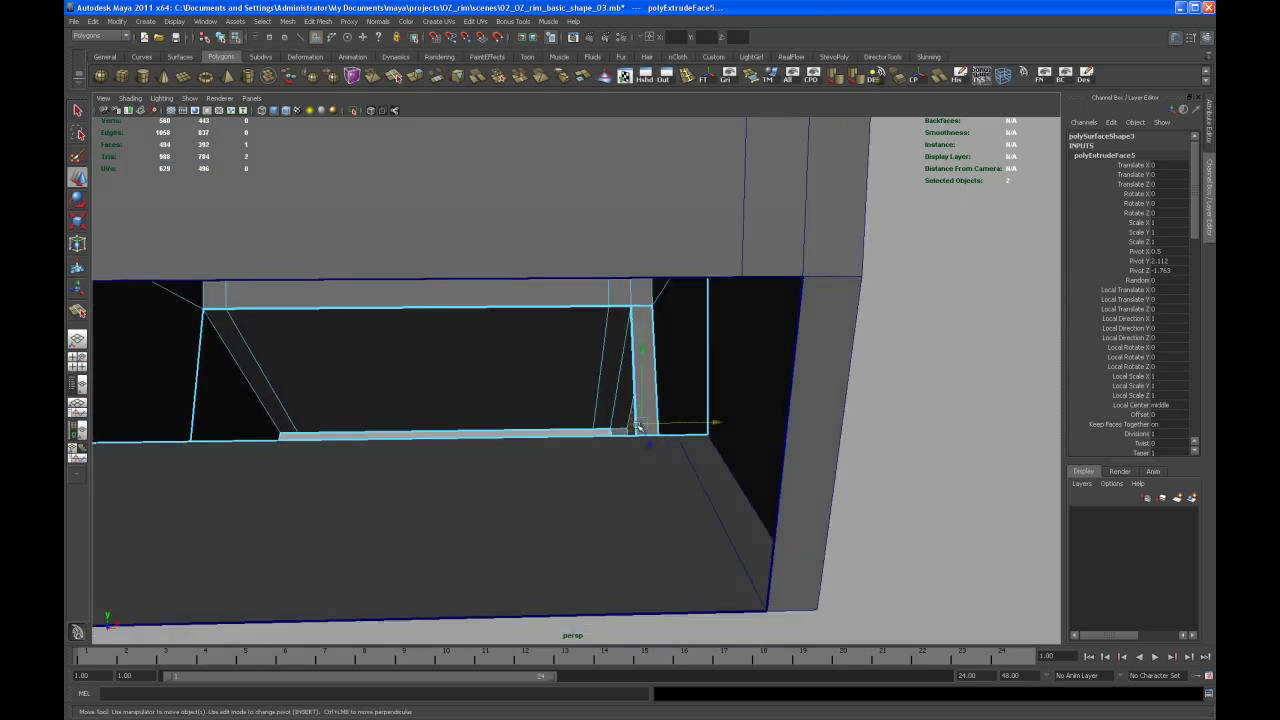
left_click(929, 374)
left_click_drag(929, 374, 773, 402, "alt")
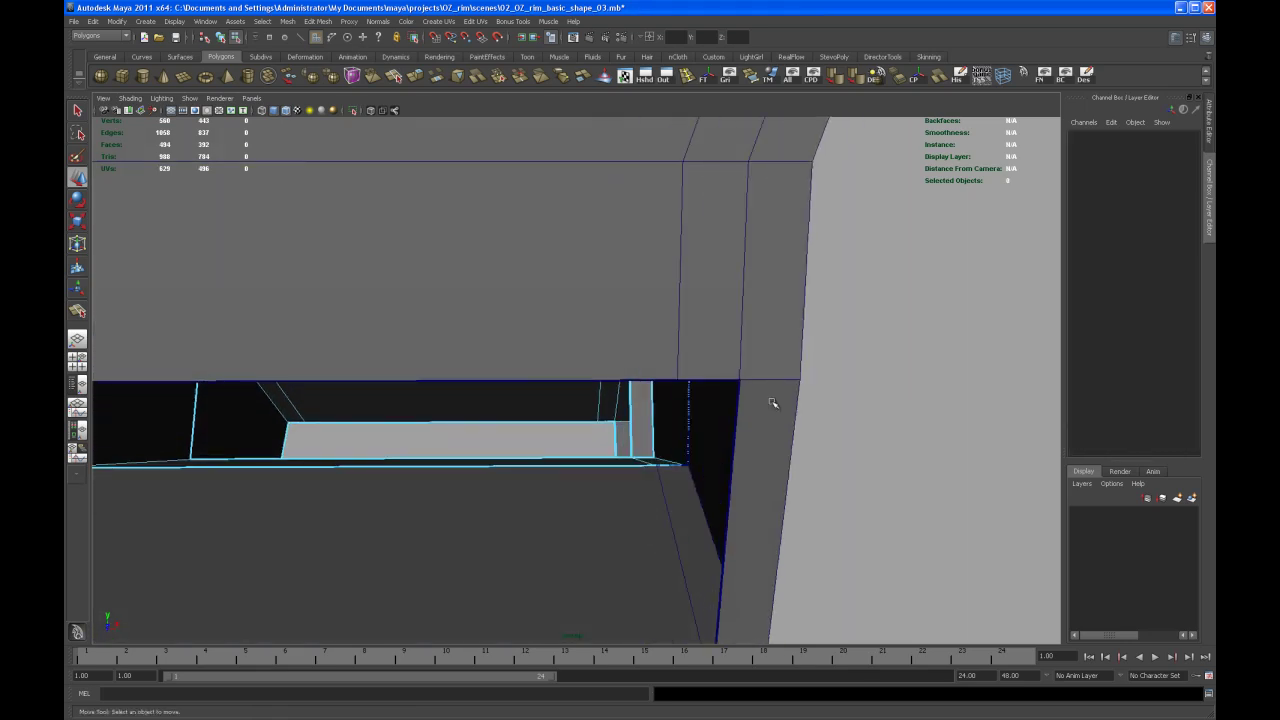
Delete the two overlapping narrow faces inside the hub junction, visible through the gap beside the mirrored spoke
left_click(640, 432)
key("Delete")
left_click(640, 435)
key("Delete")
Examine the hub junction, both spokes and the rim channel from several angles for leftover inner faces
left_click_drag(848, 384, 608, 391, "alt")
middle_click_drag(591, 434, 591, 514, "alt")
left_click_drag(591, 514, 723, 507, "alt")
right_click_drag(723, 507, 600, 430, "alt")
middle_click_drag(600, 430, 597, 523, "alt")
left_click_drag(597, 523, 674, 466, "alt")
right_click_drag(674, 466, 608, 440, "alt")
middle_click_drag(608, 440, 623, 523, "alt")
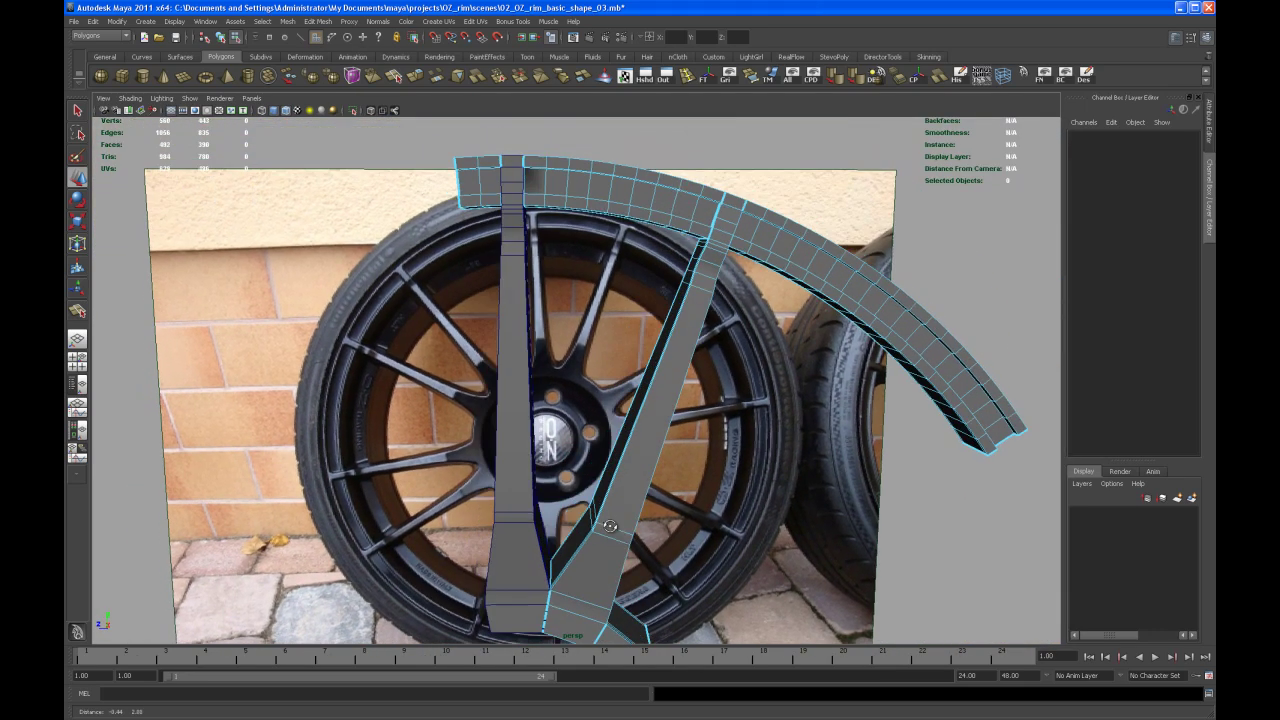
left_click_drag(604, 481, 603, 509, "alt")
right_click_drag(603, 509, 749, 477, "alt")
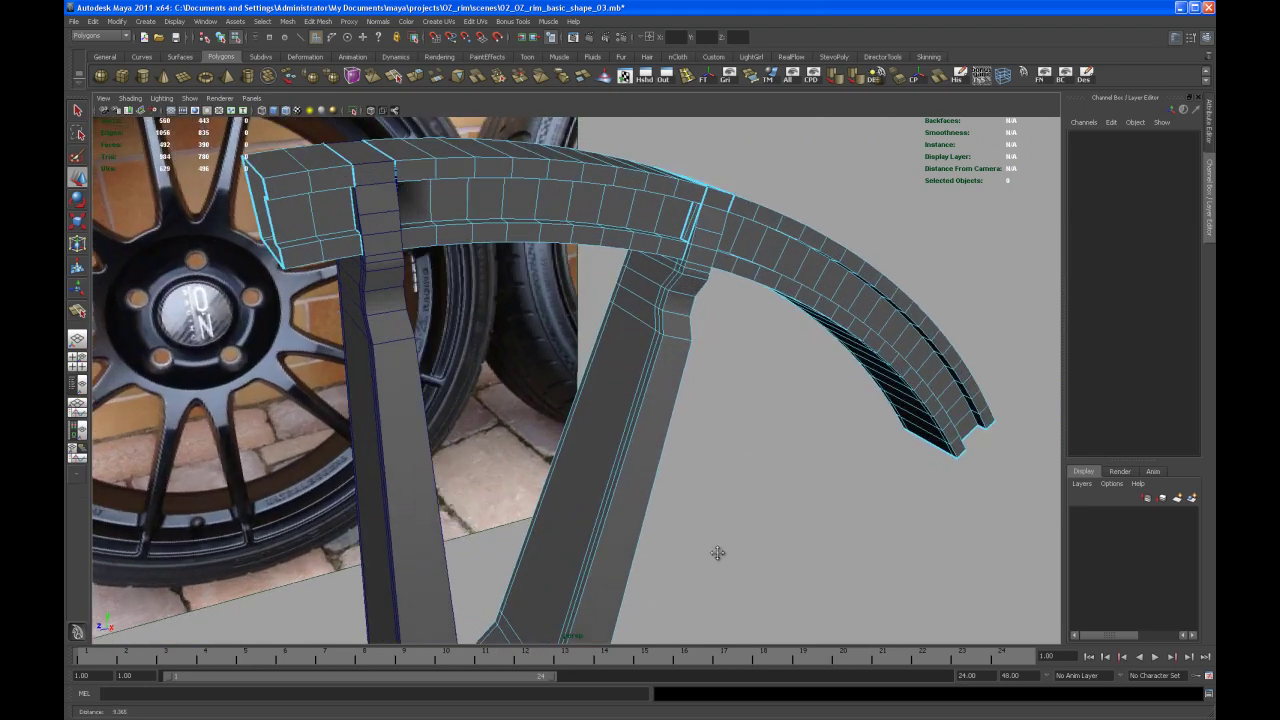
middle_click_drag(740, 400, 628, 503, "alt")
left_click_drag(628, 503, 500, 457, "alt")
scroll(676, 553, "up", 3)
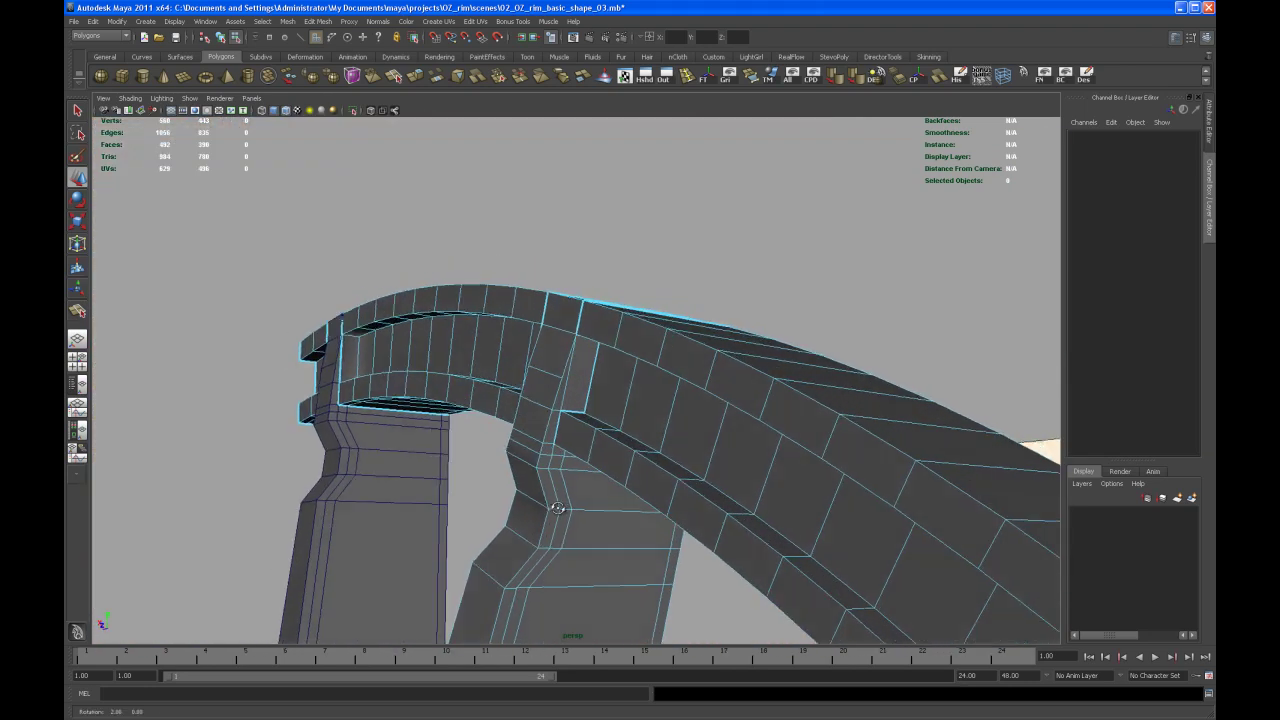
left_click_drag(544, 505, 633, 395, "alt")
left_click_drag(633, 343, 480, 480, "alt")
middle_click_drag(480, 480, 480, 477, "alt")
left_click_drag(480, 477, 563, 446, "alt")
scroll(486, 463, "up", 3)
scroll(563, 446, "up", 3)
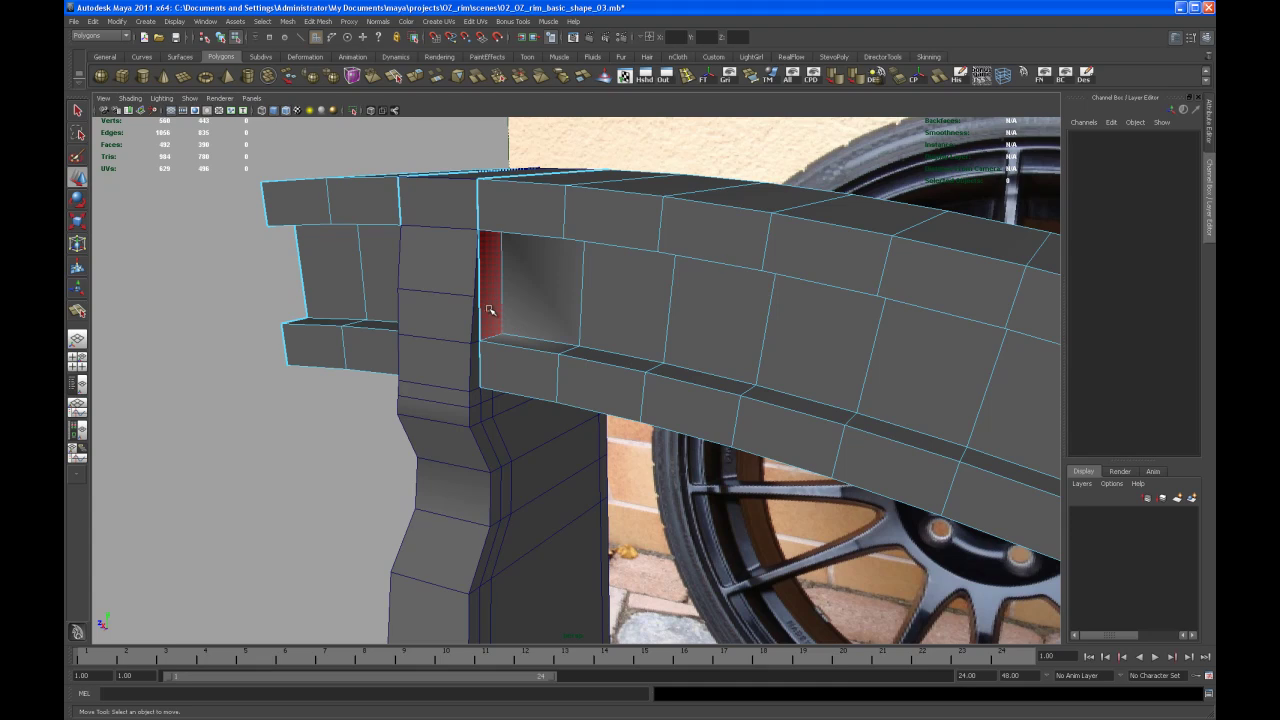
Try rotating the upright spoke piece slightly in object mode against the rim section and undo the rotation
right_click_drag(579, 529, 560, 480, "alt")
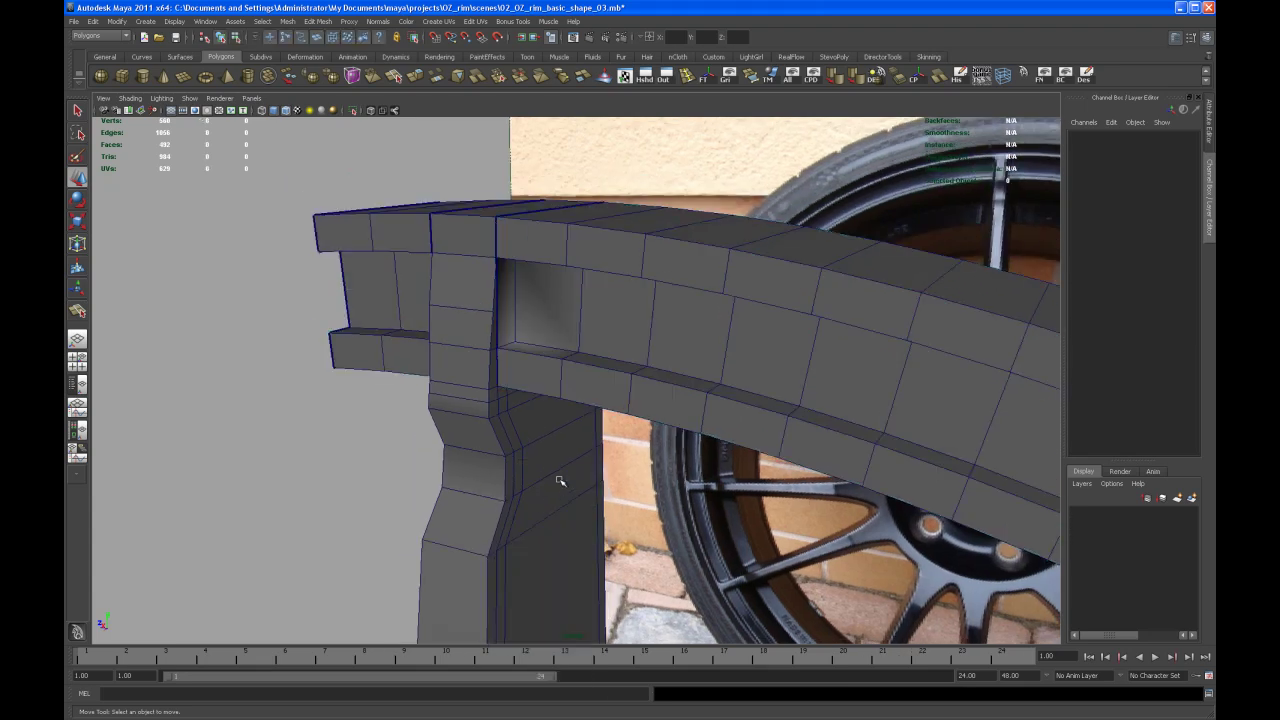
left_click(497, 520)
right_click_drag(497, 536, 437, 417, "alt")
middle_click_drag(556, 590, 562, 430, "alt")
right_click_drag(562, 430, 513, 382, "alt")
left_click_drag(540, 486, 546, 486, "alt")
key("e")
left_click_drag(614, 538, 588, 596, "alt")
right_click_drag(537, 347, 609, 346, "alt")
middle_click_drag(609, 335, 657, 537, "alt")
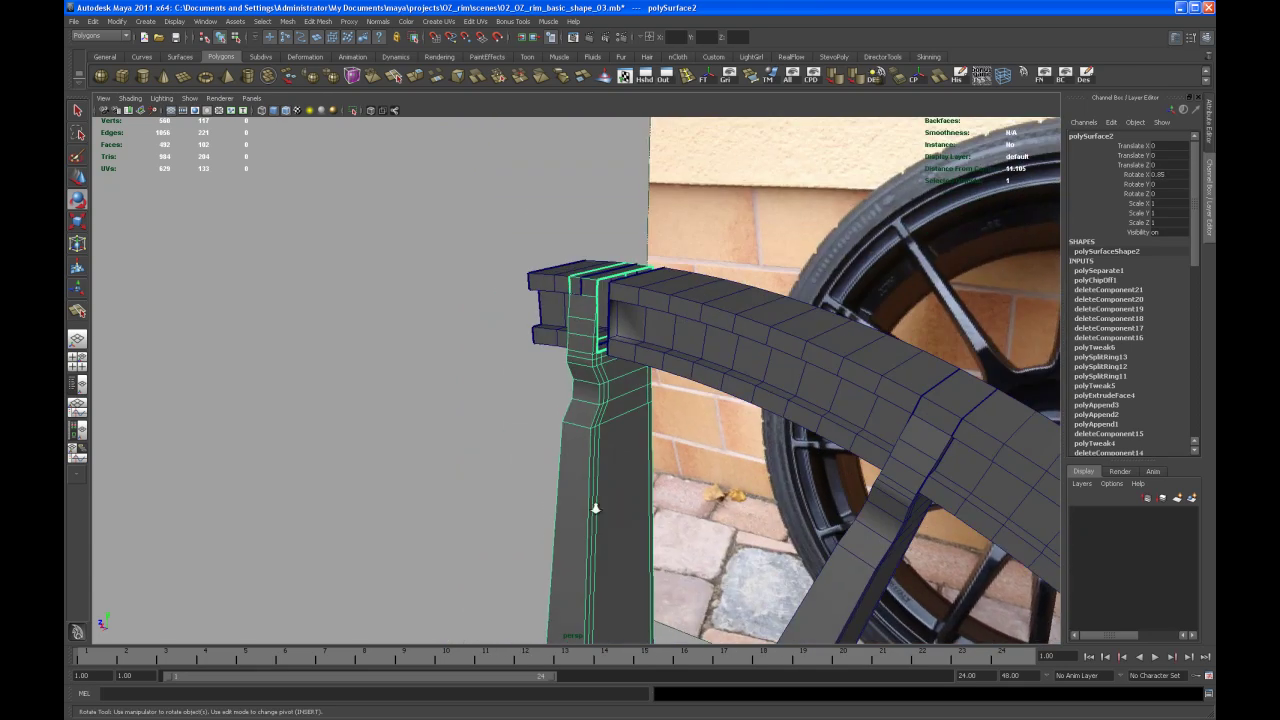
right_click_drag(525, 468, 629, 490, "alt")
middle_click_drag(629, 524, 582, 629, "alt")
left_click_drag(581, 630, 606, 427, "alt")
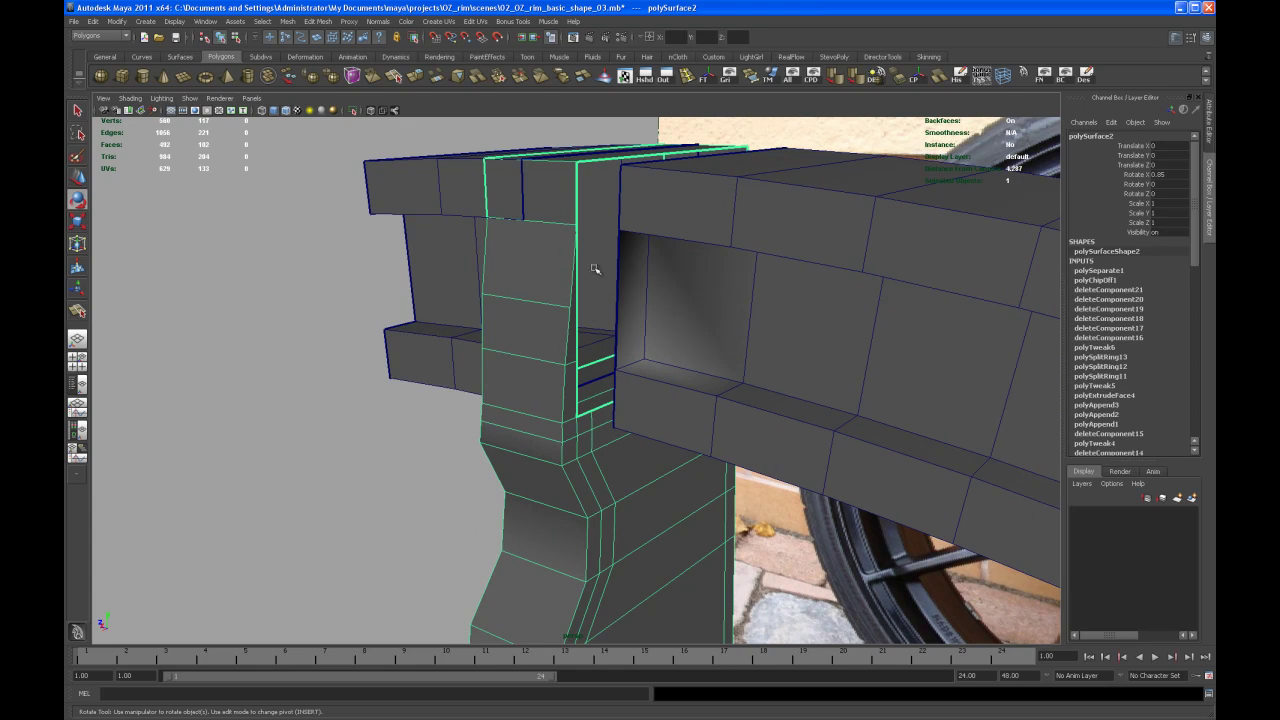
key("ctrl+z")
Examine how the upright spoke, the mirrored spoke and the rim section line up as a whole
right_click_drag(762, 477, 329, 329, "alt")
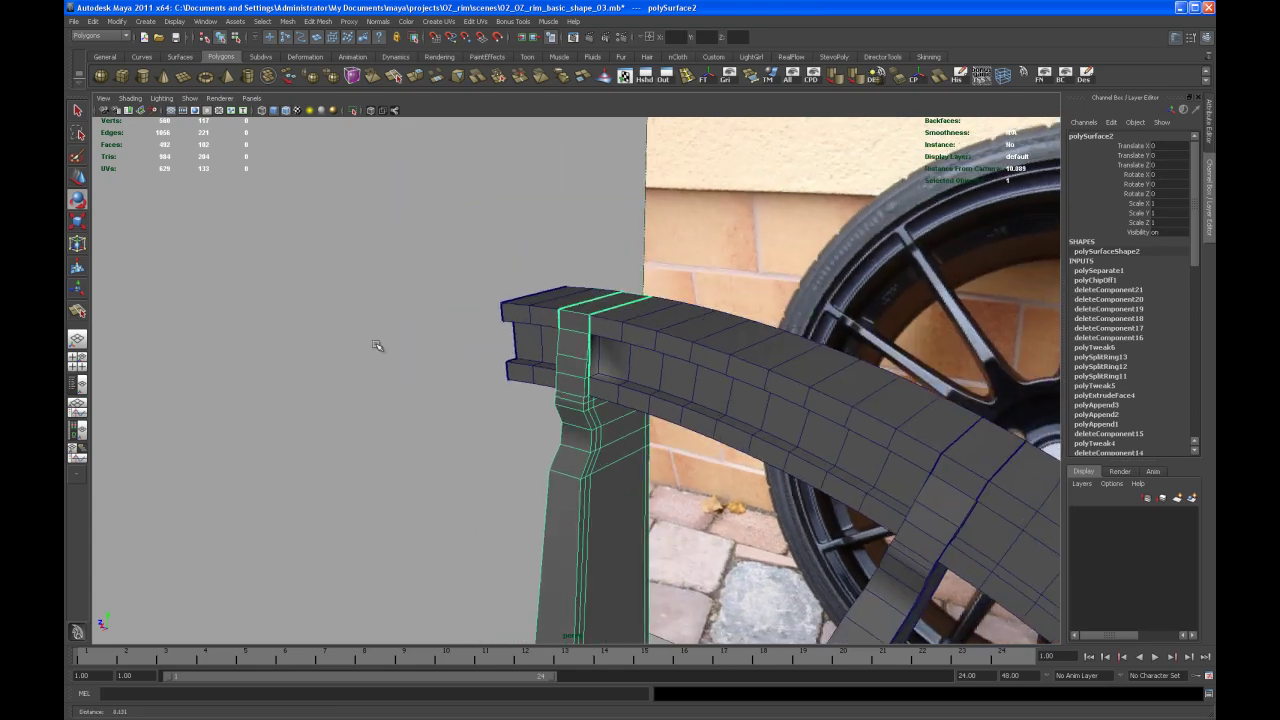
right_click_drag(654, 469, 609, 443, "alt")
middle_click_drag(609, 443, 605, 389, "alt")
left_click_drag(605, 496, 758, 519, "alt")
middle_click_drag(758, 519, 700, 437, "alt")
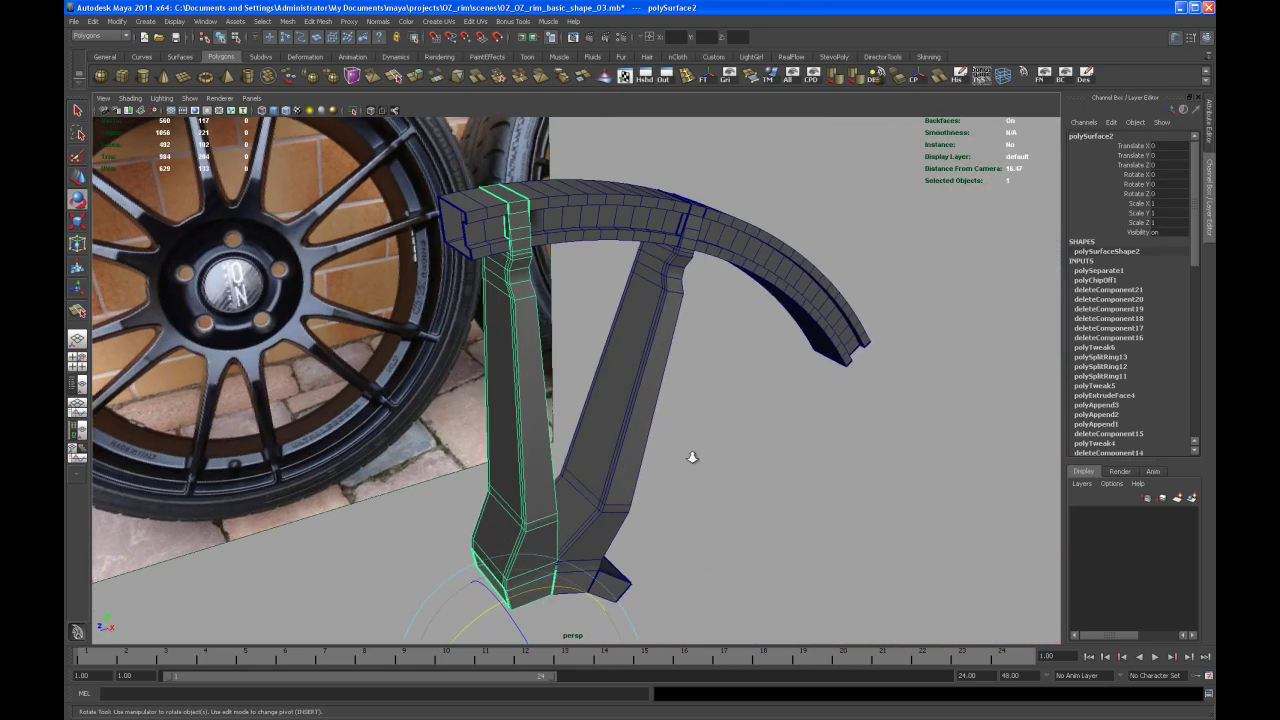
left_click_drag(700, 437, 686, 457, "alt")
right_click_drag(686, 457, 671, 466, "alt")
middle_click_drag(671, 466, 665, 446, "alt")
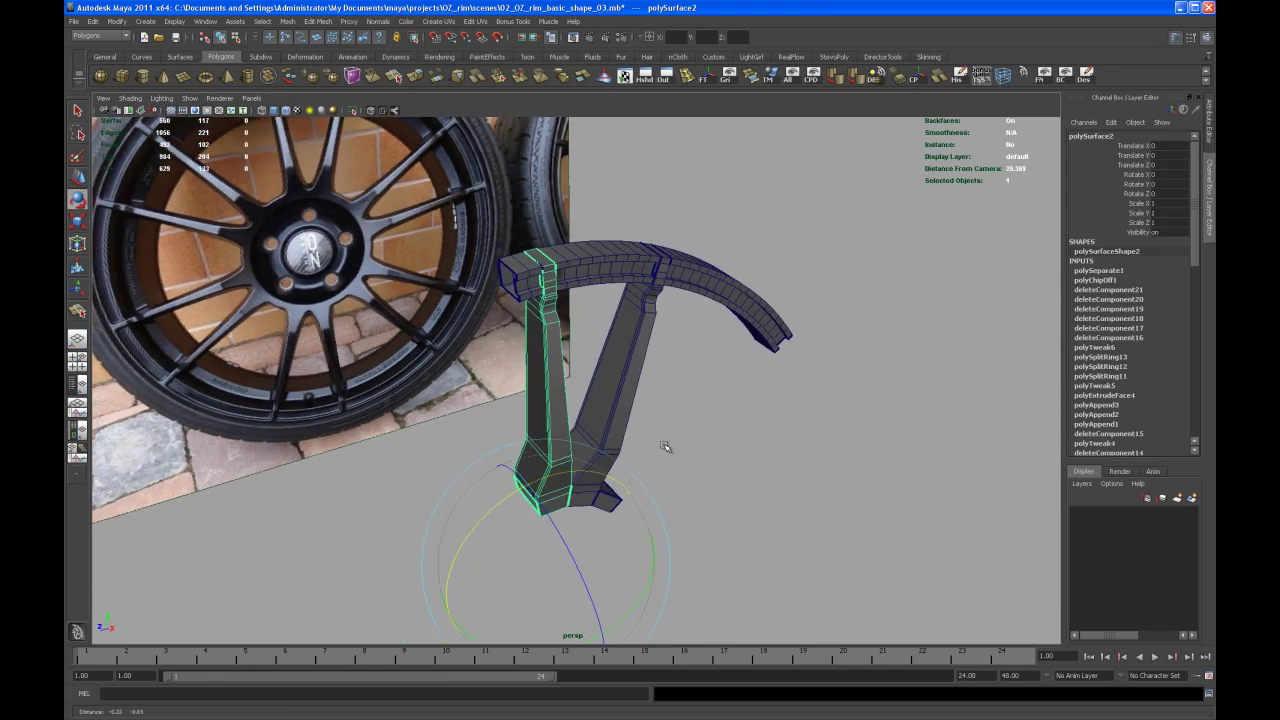
left_click_drag(665, 446, 656, 432, "alt")
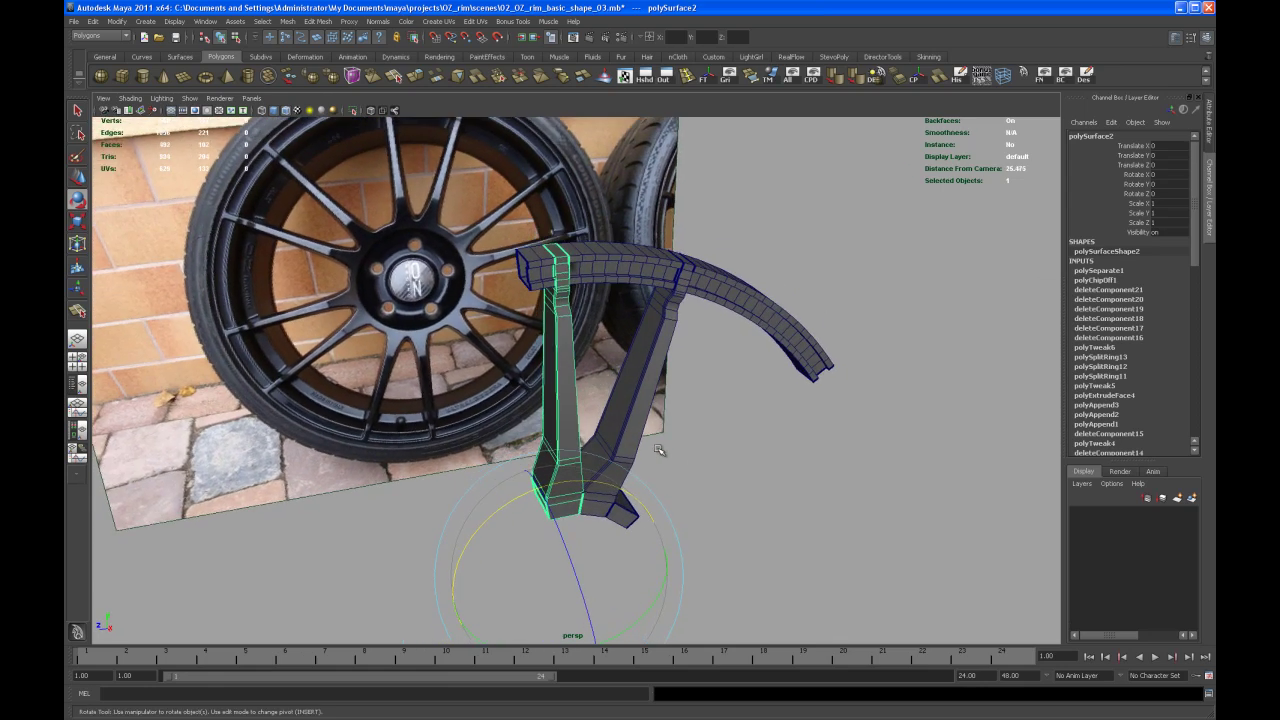
Select the upright spoke, the mirrored spoke and the rim section and combine them into a single mesh
key("q")
right_click(620, 432)
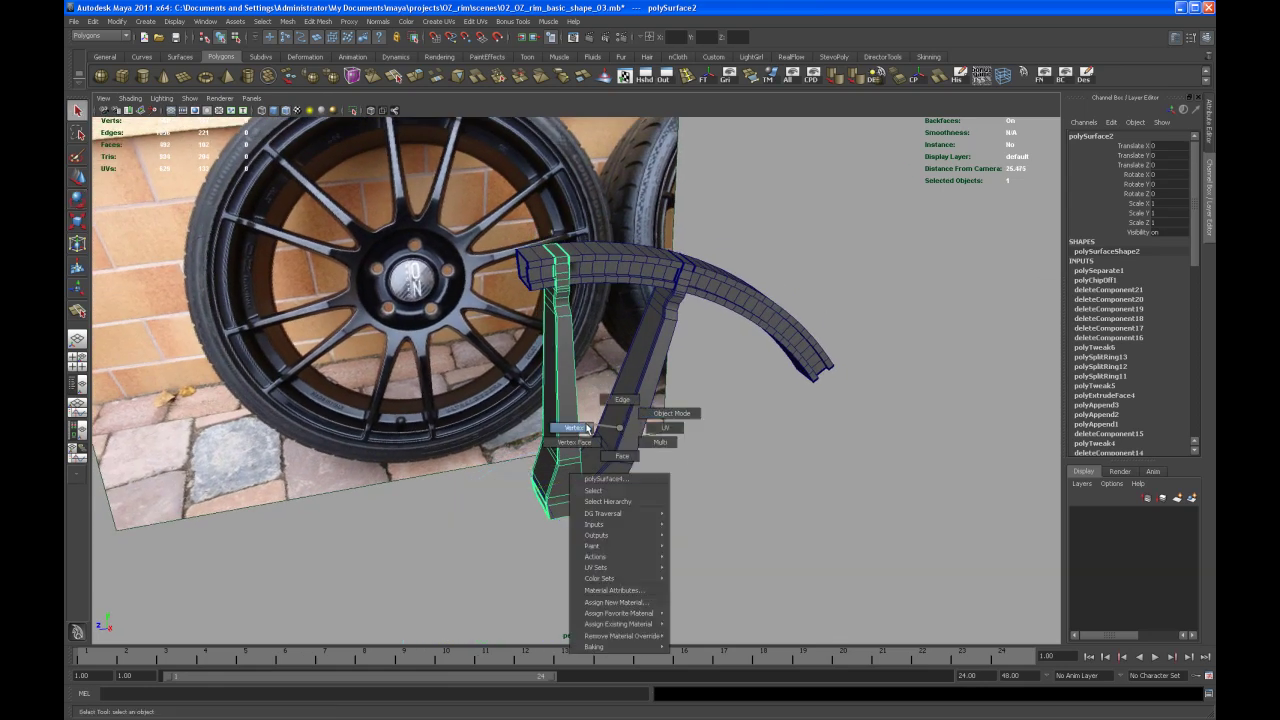
left_click(662, 414)
left_click_drag(678, 470, 708, 495, "alt")
left_click(604, 432, "shift")
left_click(716, 348)
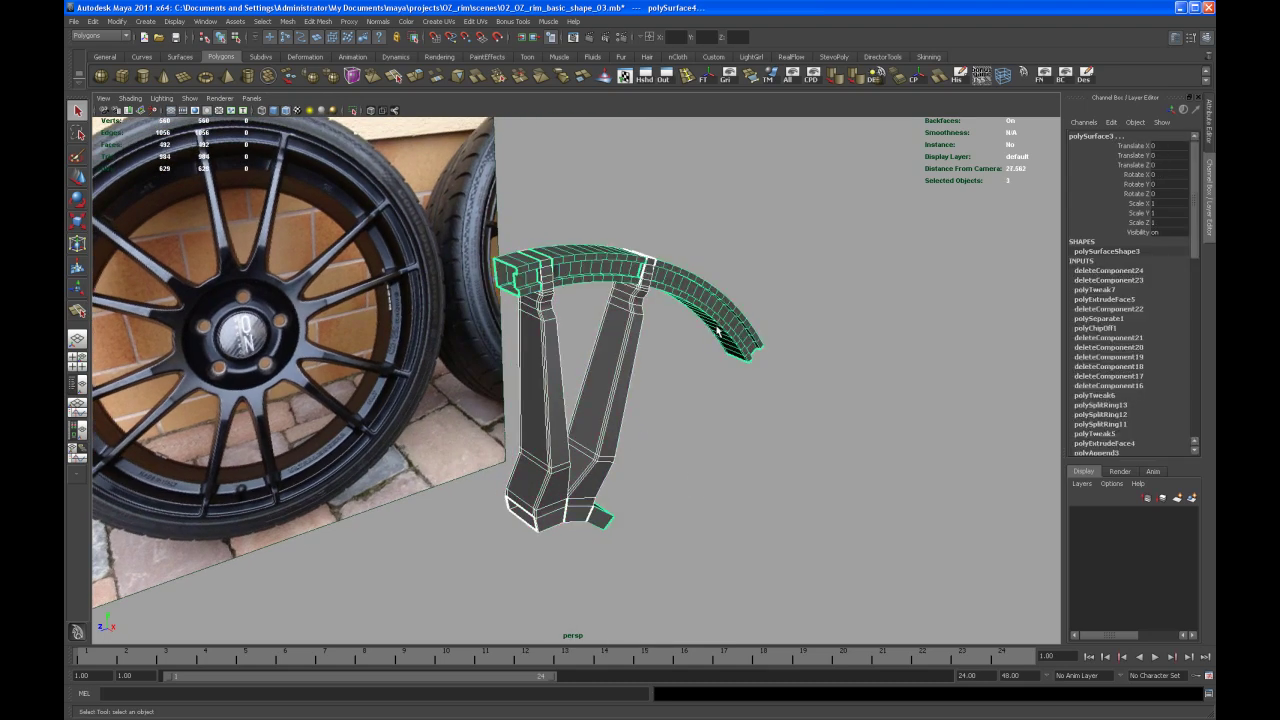
left_click_drag(723, 457, 620, 485, "alt")
middle_click_drag(585, 472, 571, 472, "alt")
left_click(289, 77)
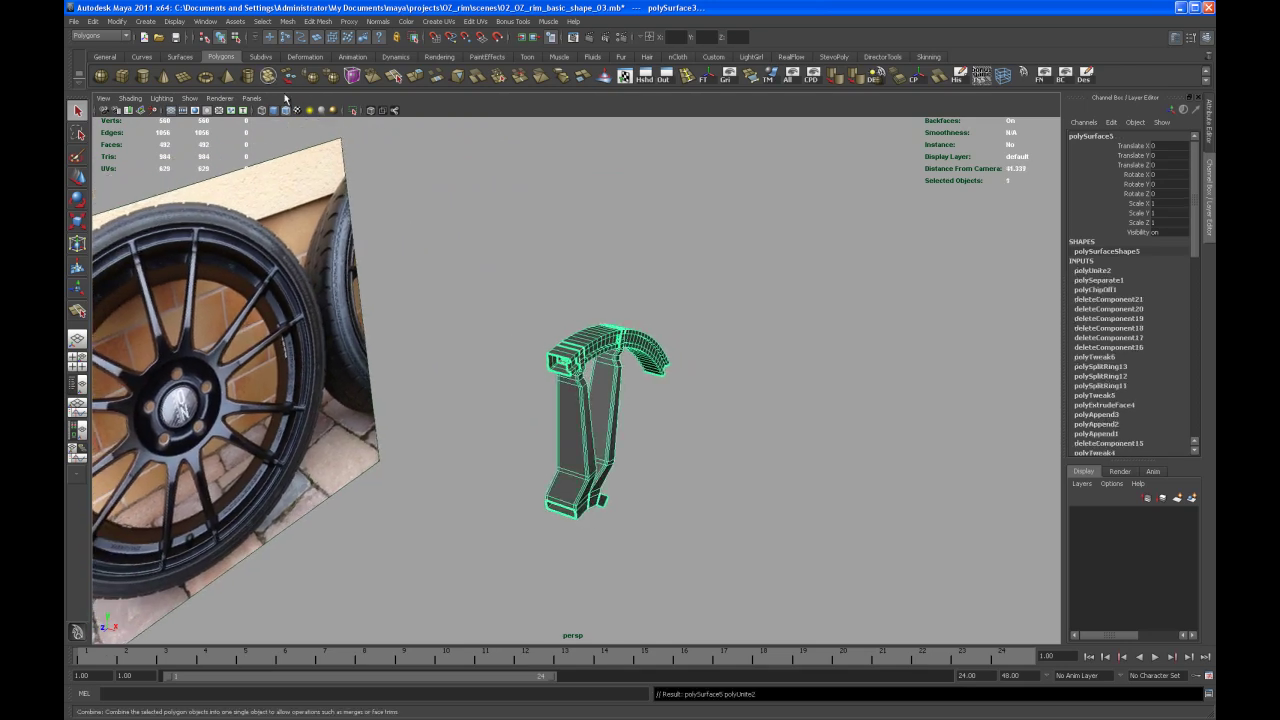
Switch the combined mesh to vertex editing and set the Merge Vertices threshold to 0.0001
left_click_drag(724, 437, 670, 454, "alt")
right_click_drag(624, 461, 588, 457)
left_click_drag(648, 466, 664, 398, "alt")
left_click_drag(668, 442, 674, 449, "alt")
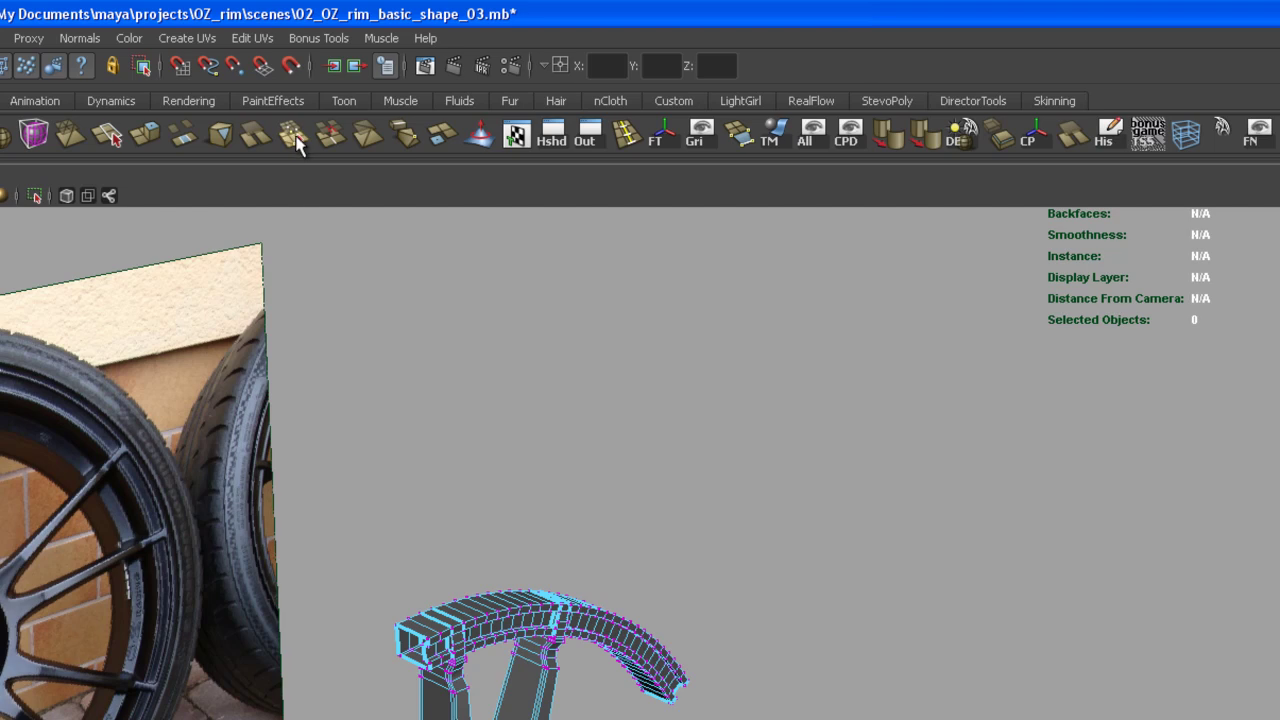
double_click(295, 138)
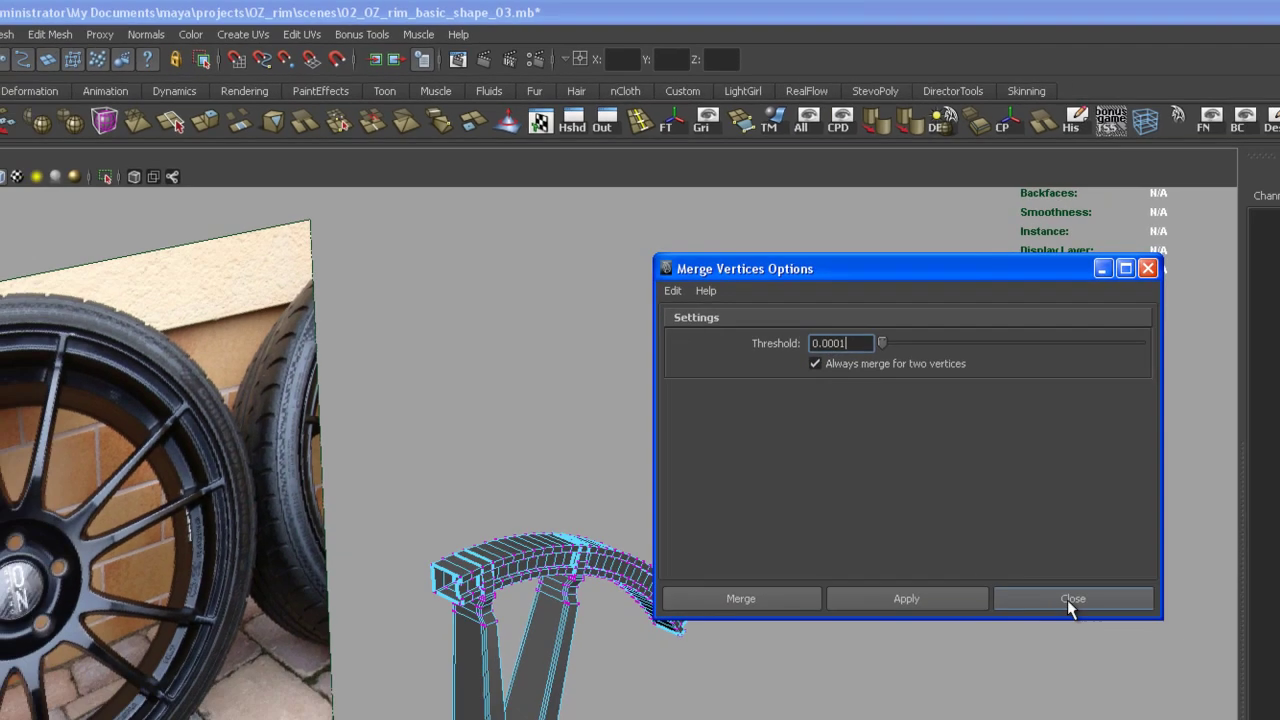
left_click(1067, 599)
Merge all overlapping vertices of the combined mesh, return to object mode and clear the selection
left_click_drag(1036, 645, 655, 690, "alt")
left_click_drag(696, 432, 661, 347, "alt")
left_click_drag(534, 223, 750, 520)
left_click_drag(741, 455, 700, 448, "alt")
right_click_drag(700, 448, 716, 492, "alt")
middle_click_drag(687, 474, 659, 419, "alt")
left_click_drag(659, 418, 666, 481, "alt")
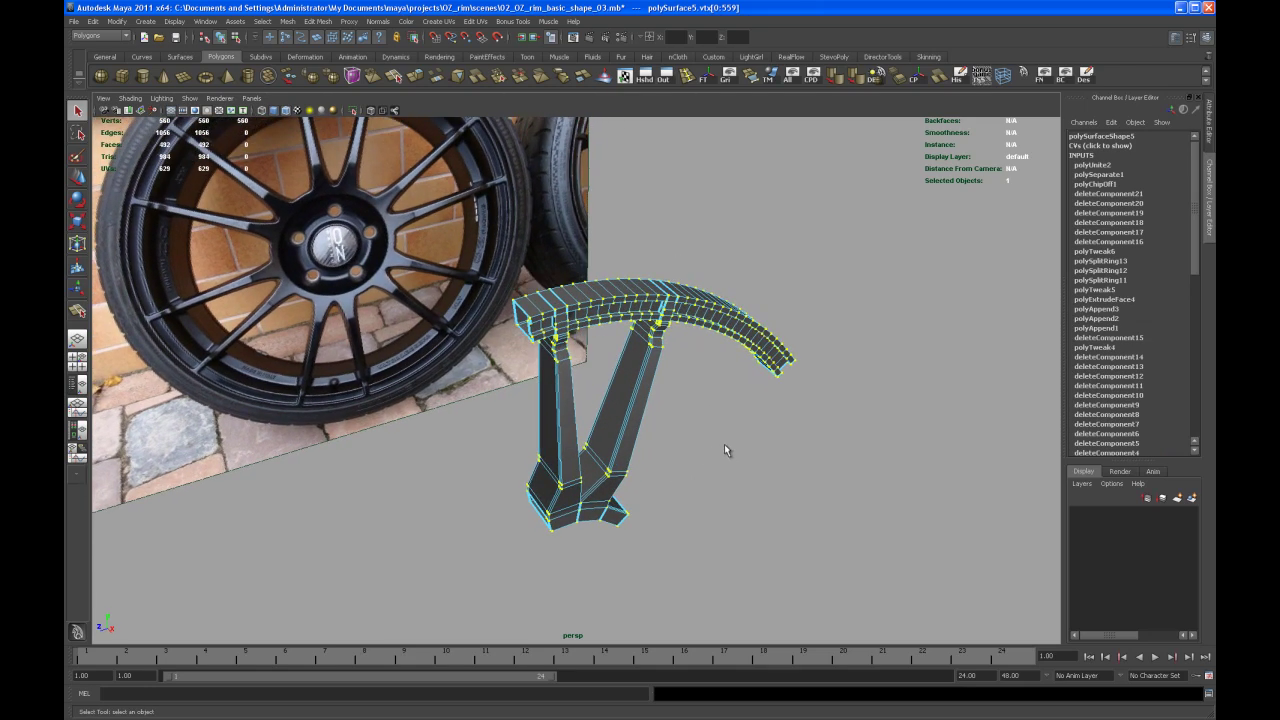
mouse_move(718, 427)
left_mouse_down("alt")
mouse_move(740, 443)
mouse_move(701, 412)
left_mouse_up("alt")
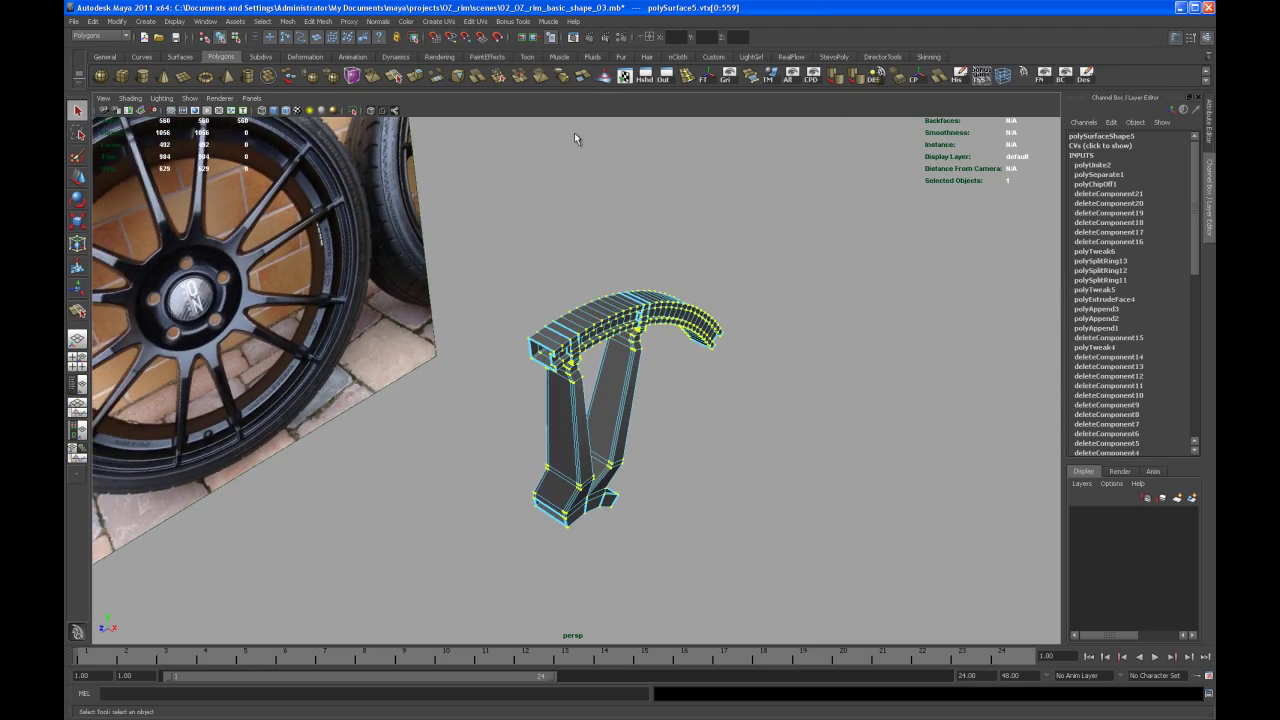
left_click(499, 79)
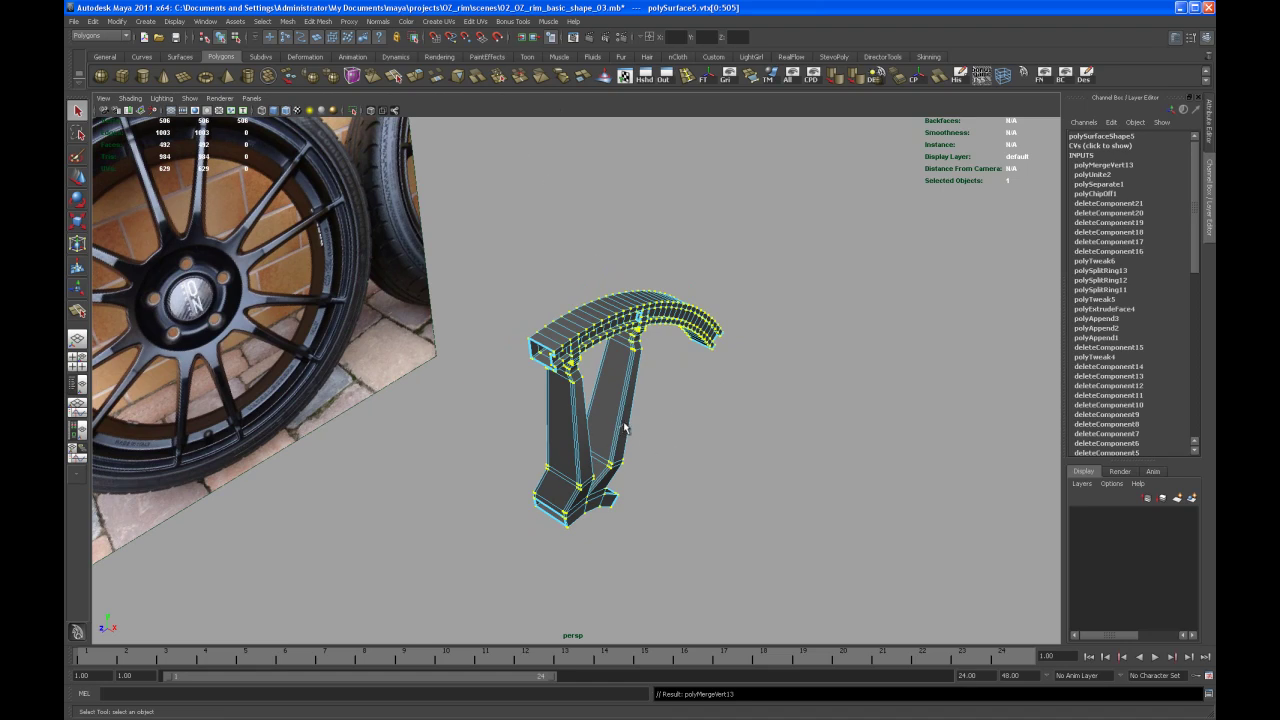
right_click_drag(625, 428, 651, 425)
left_click(692, 463)
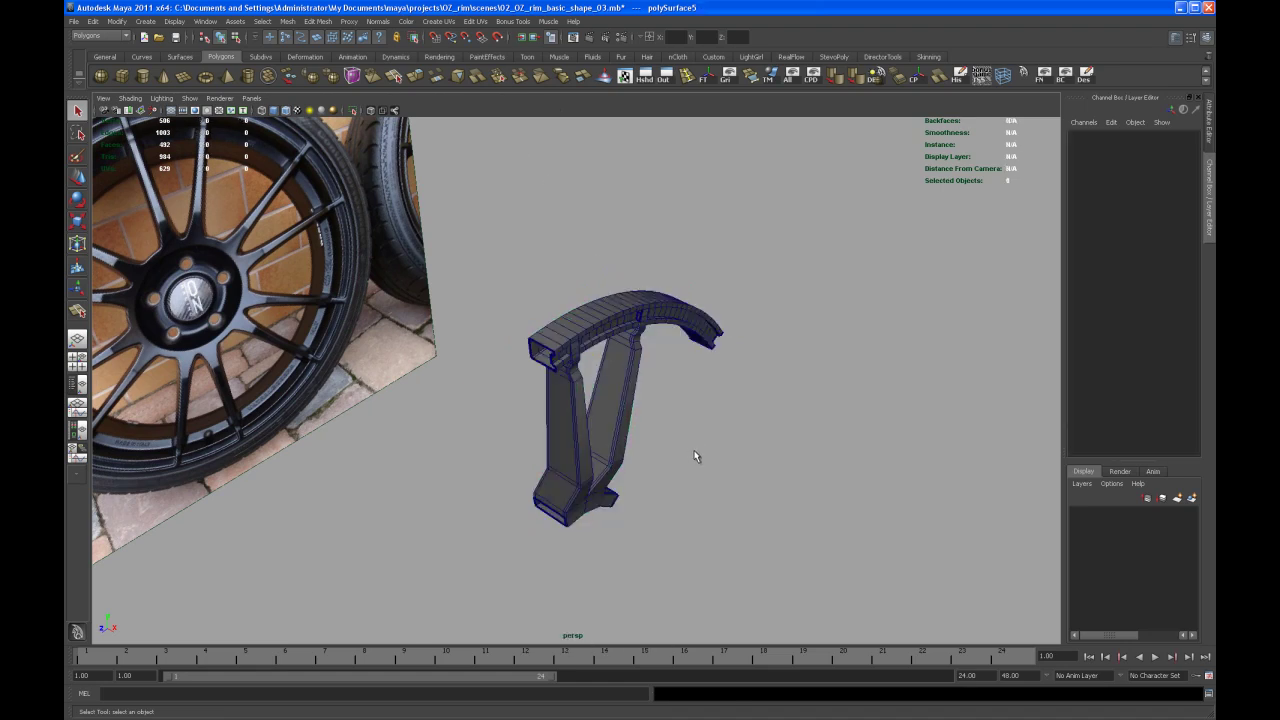
Inspect the rim channel around both spoke junctions for remaining openings
left_click_drag(692, 463, 575, 359, "alt")
middle_click_drag(575, 359, 466, 366, "alt")
right_click_drag(466, 366, 543, 414, "alt")
left_click_drag(543, 414, 647, 334, "alt")
right_click_drag(647, 334, 749, 469, "alt")
middle_click_drag(634, 249, 675, 453, "alt")
right_click_drag(675, 453, 712, 483, "alt")
middle_click_drag(712, 483, 624, 526, "alt")
right_click_drag(624, 526, 743, 540, "alt")
left_click_drag(743, 540, 728, 471, "alt")
middle_click_drag(728, 471, 670, 545, "alt")
left_click_drag(670, 545, 647, 372, "alt")
Close the narrow hole in the rim channel beside the mirrored spoke's top with Append to Polygon
left_click(629, 386)
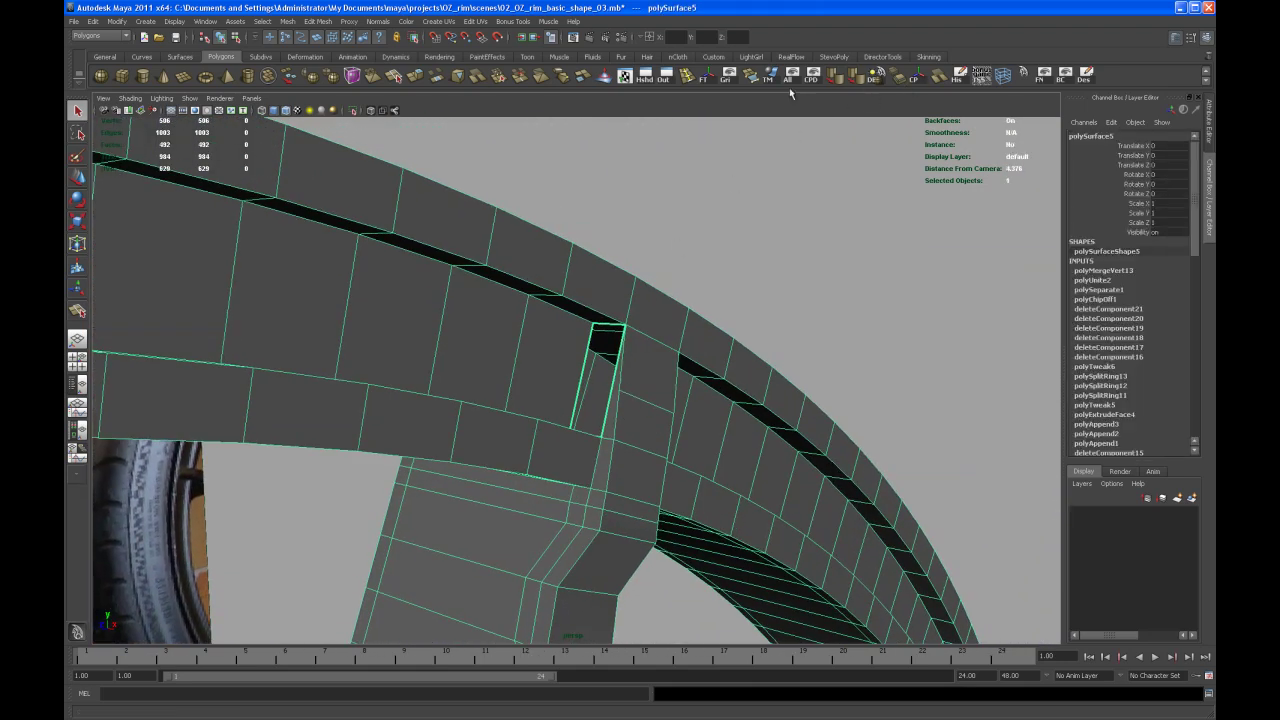
left_click(749, 80)
middle_click_drag(606, 347, 597, 339, "alt")
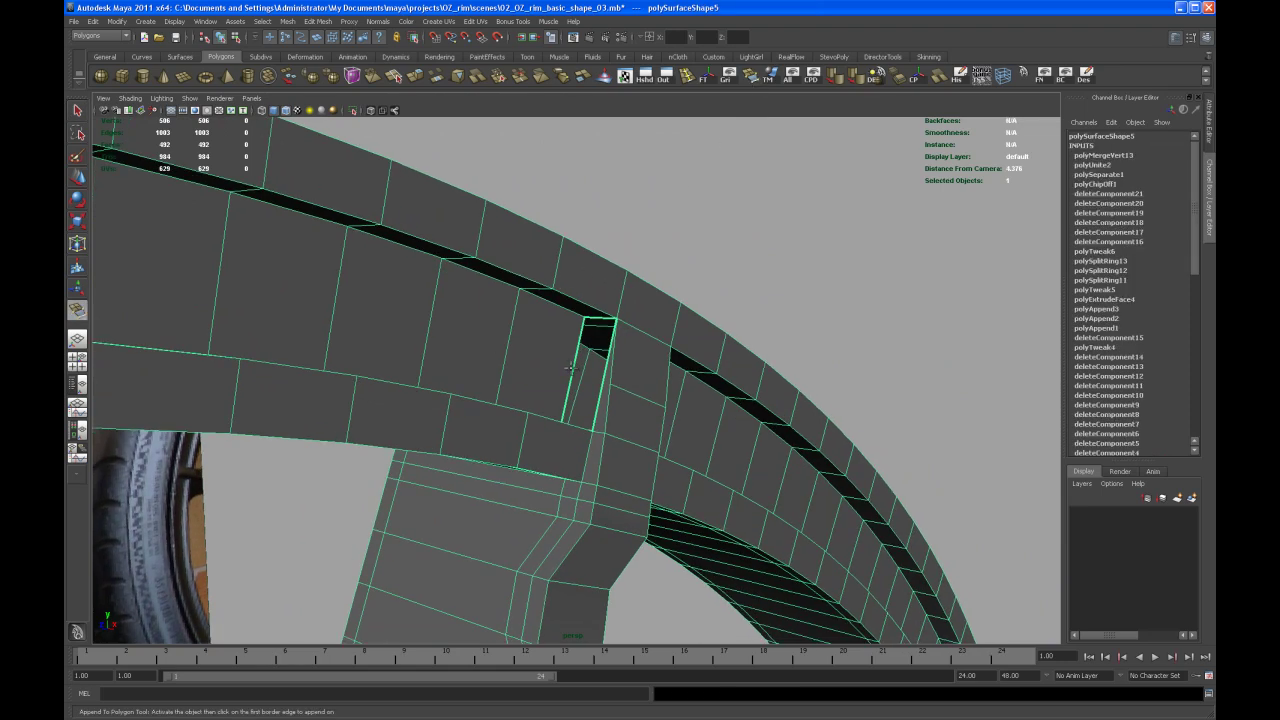
left_click(572, 370)
left_click(603, 378)
key("Return")
Preview the combined mesh with smoothing and hide the wireframe overlay on the shaded model
left_click_drag(771, 448, 748, 410, "alt")
right_click_drag(748, 410, 645, 425, "alt")
left_click_drag(634, 429, 514, 411, "alt")
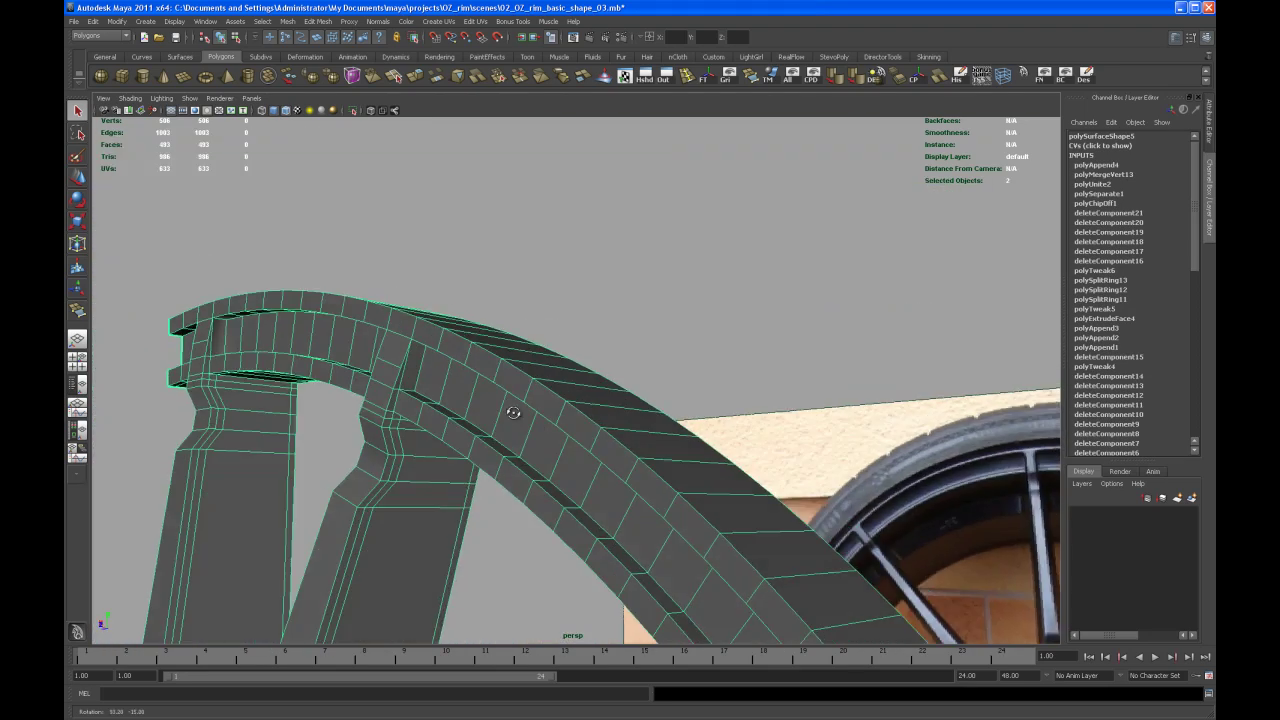
right_click_drag(590, 398, 537, 400, "alt")
left_click_drag(537, 402, 648, 430, "alt")
mouse_move(708, 471)
left_mouse_down("alt")
mouse_move(666, 466)
mouse_move(684, 470)
left_mouse_up("alt")
left_click_drag(580, 475, 732, 434, "alt")
key("3")
left_click(695, 447)
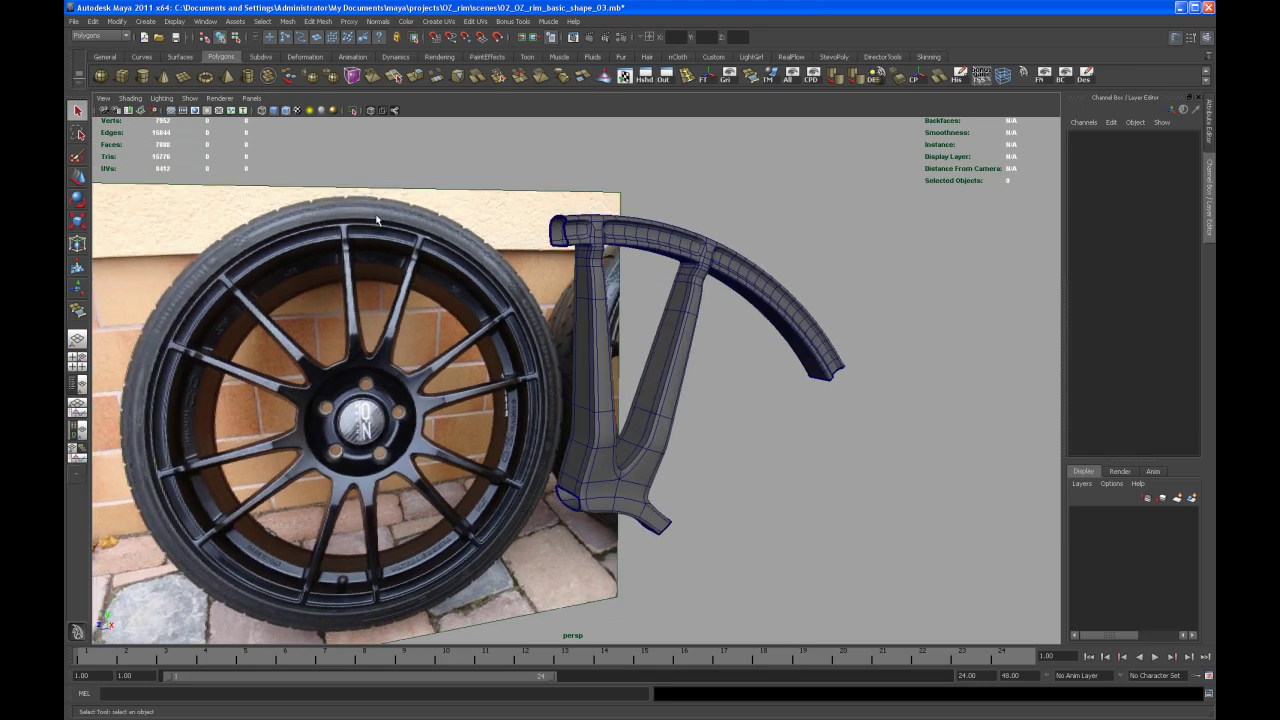
left_click(288, 111)
Compare the smoothed spoke and rim segment with the wheel in the reference photo from different angles
left_click_drag(677, 358, 692, 438, "alt")
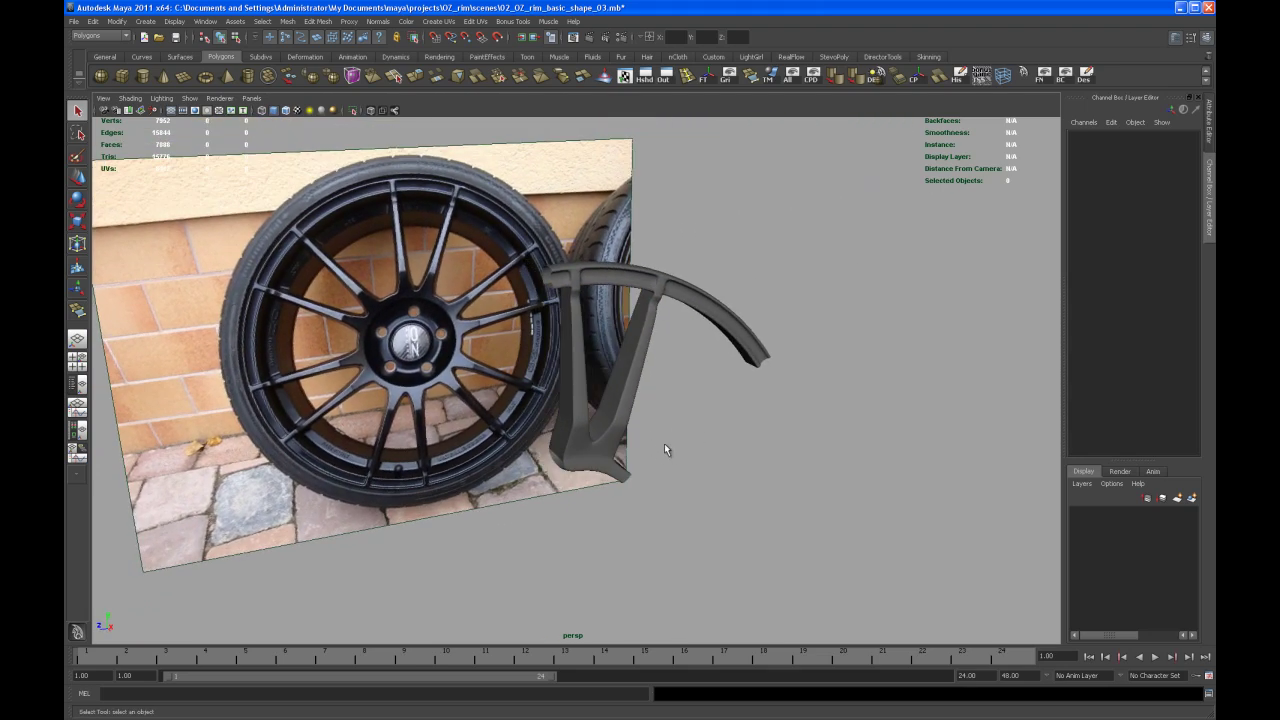
left_click_drag(640, 439, 594, 457, "alt")
right_click_drag(594, 457, 584, 477, "alt")
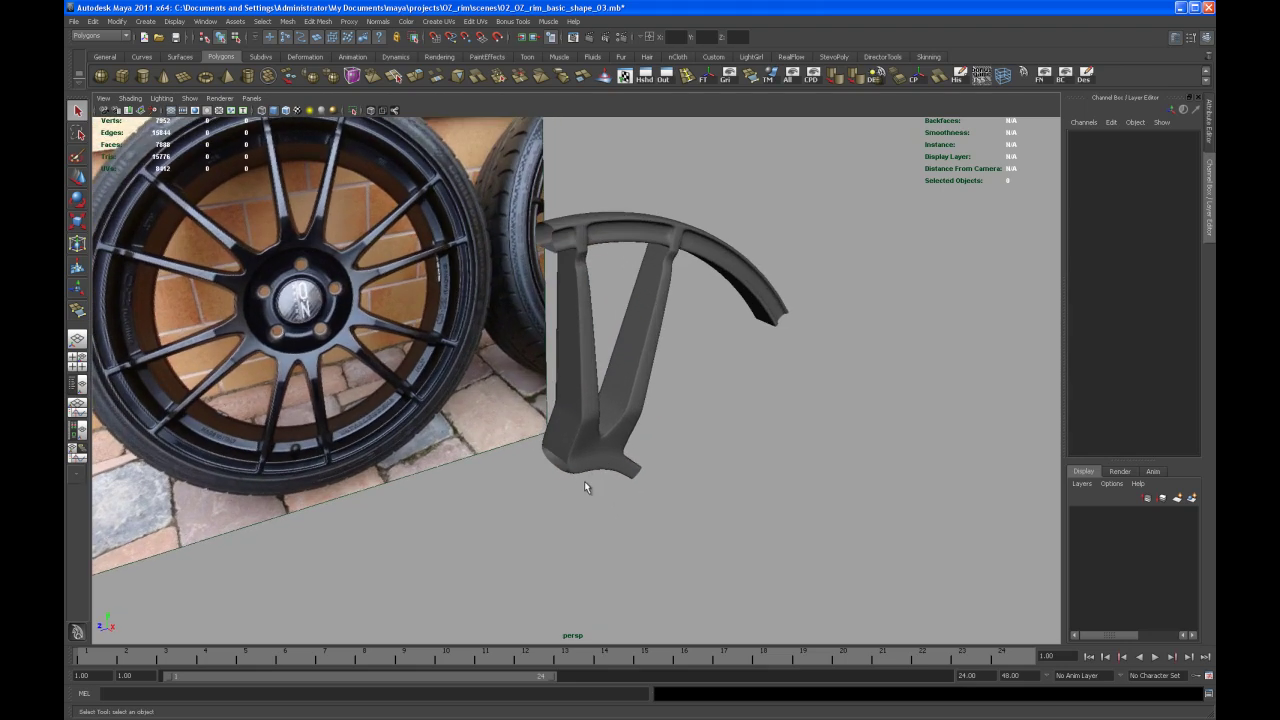
left_click_drag(586, 484, 578, 470, "alt")
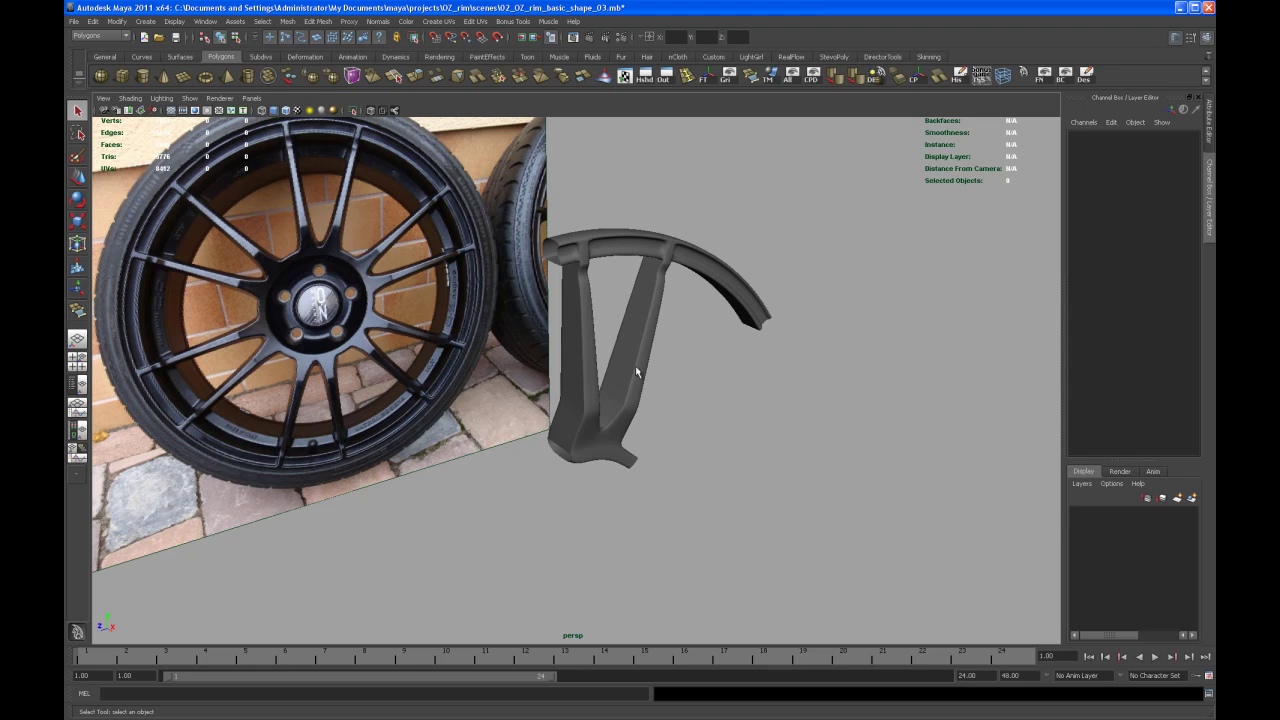
left_click_drag(604, 455, 610, 487, "alt")
Select the spoke and rim segment, return it to unsmoothed display and activate the Move tool on it
left_click(612, 451)
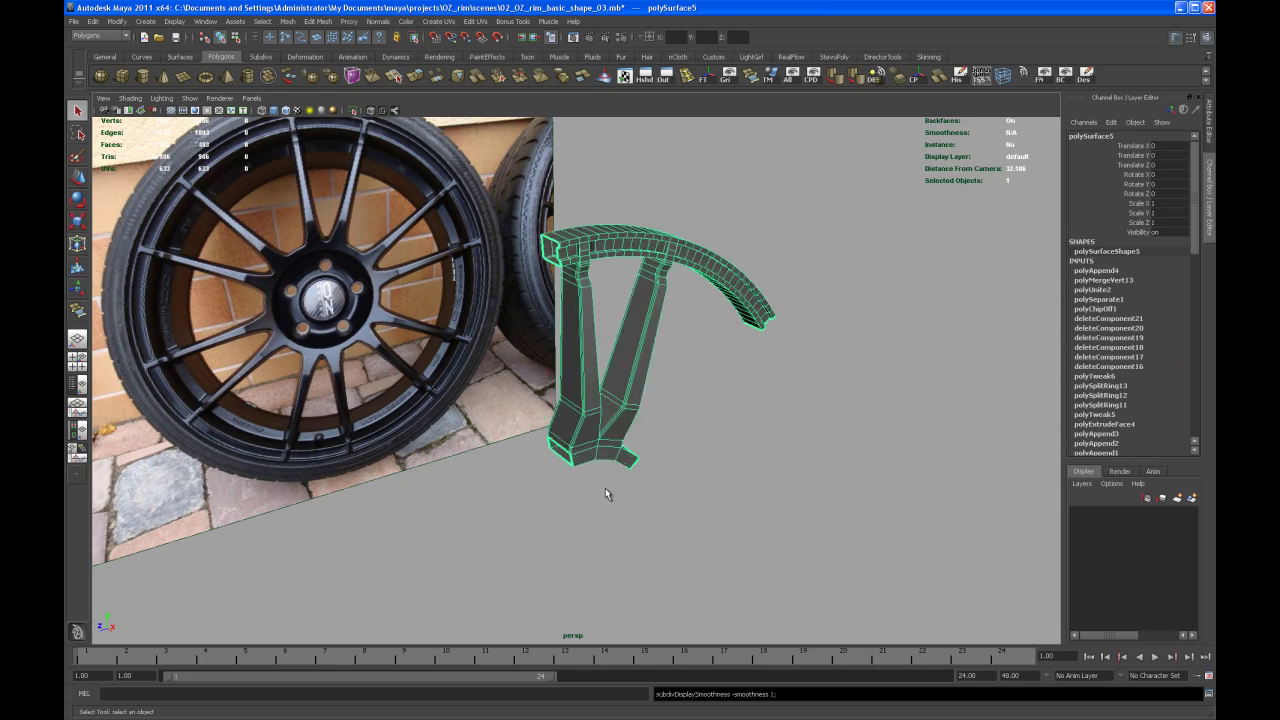
left_click_drag(618, 488, 600, 496, "alt")
middle_click_drag(600, 496, 574, 502, "alt")
right_click_drag(540, 504, 591, 512, "alt")
key("w")
mouse_move(591, 513)
left_mouse_down("alt")
mouse_move(580, 523)
mouse_move(619, 496)
mouse_move(644, 505)
mouse_move(596, 516)
left_mouse_up("alt")
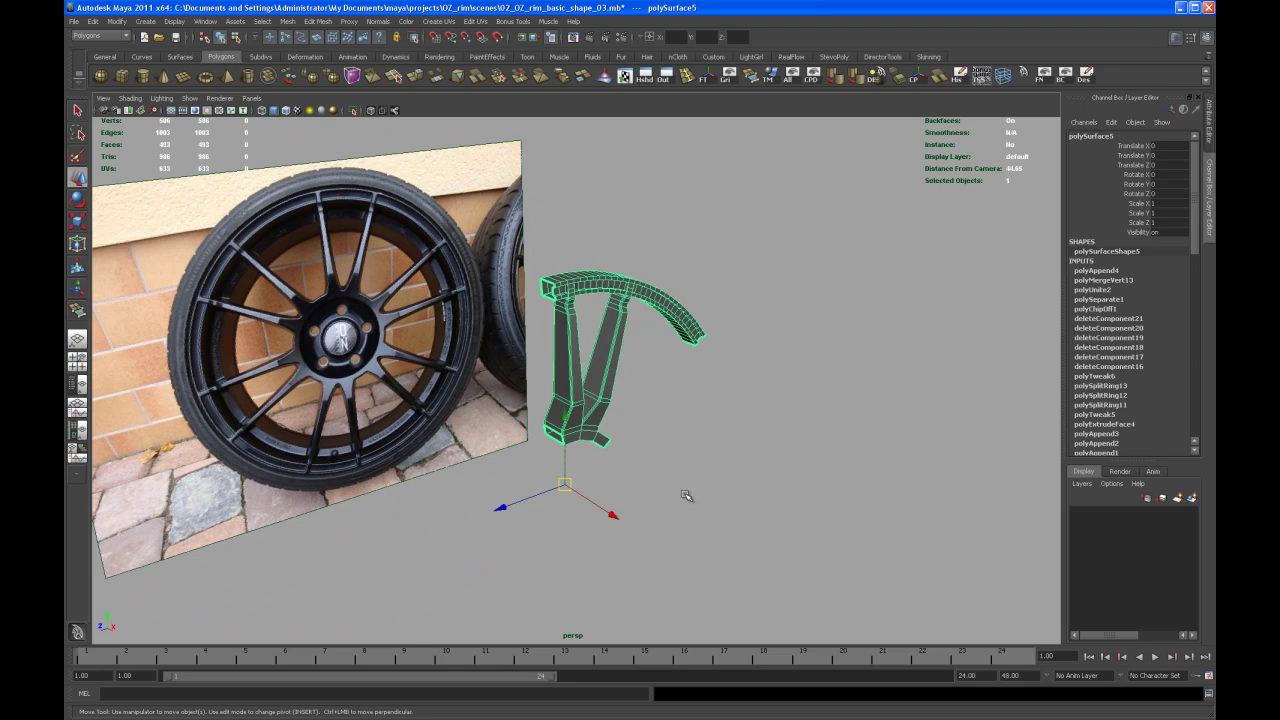